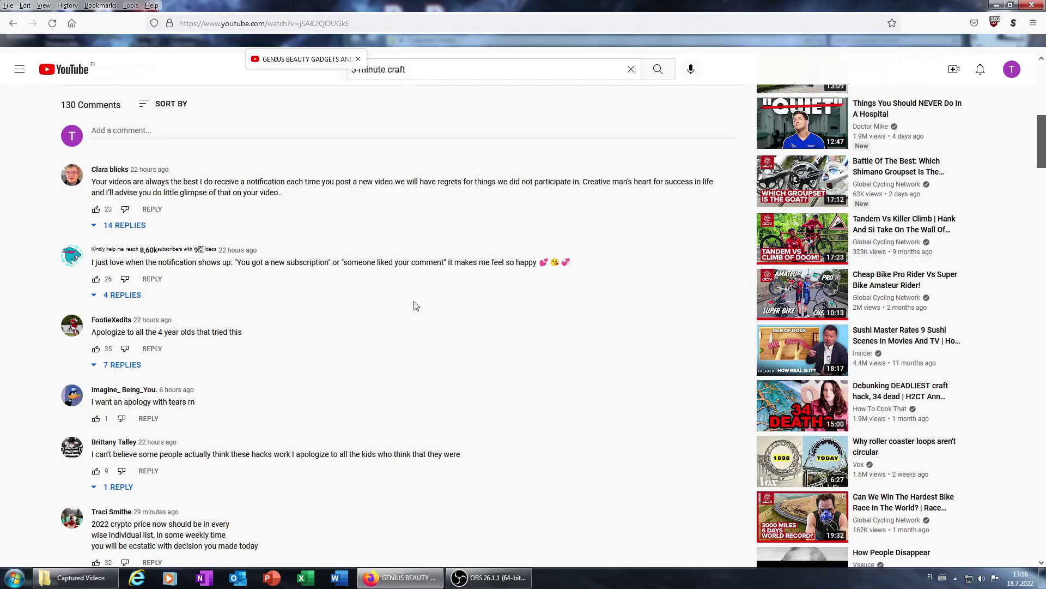
scroll(334, 299, up, 1)
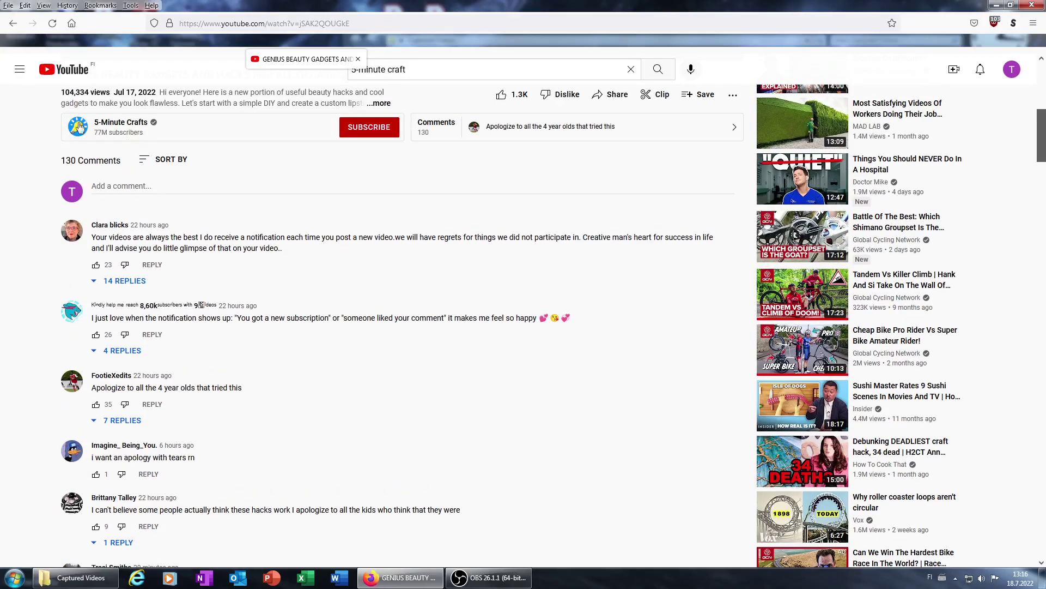
scroll(374, 268, down, 1)
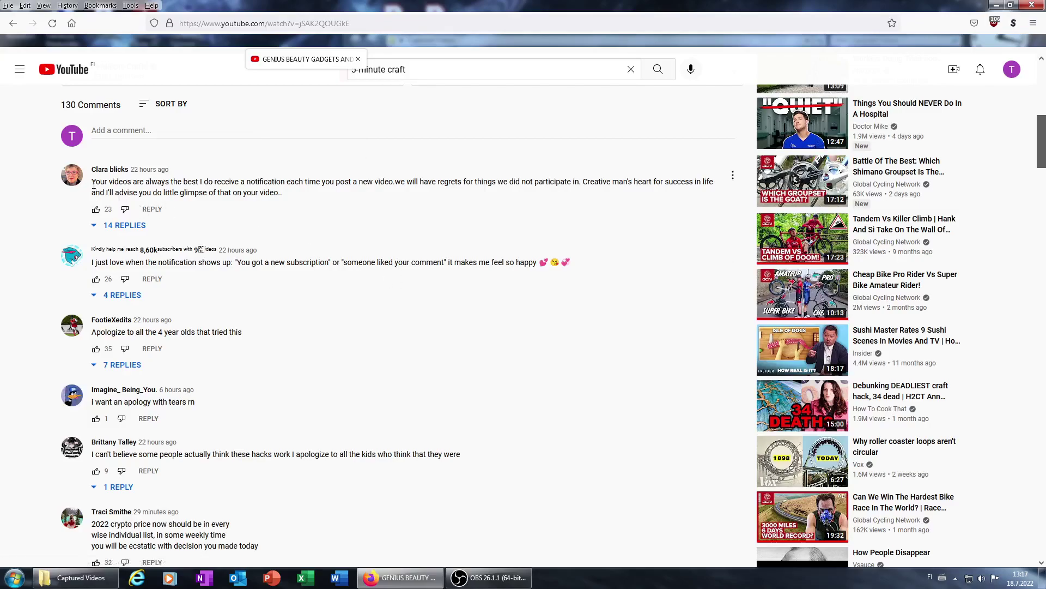
Highlight and clear the notification-praise comment, then highlight part of the long praise comment.
drag(185, 173, 295, 194)
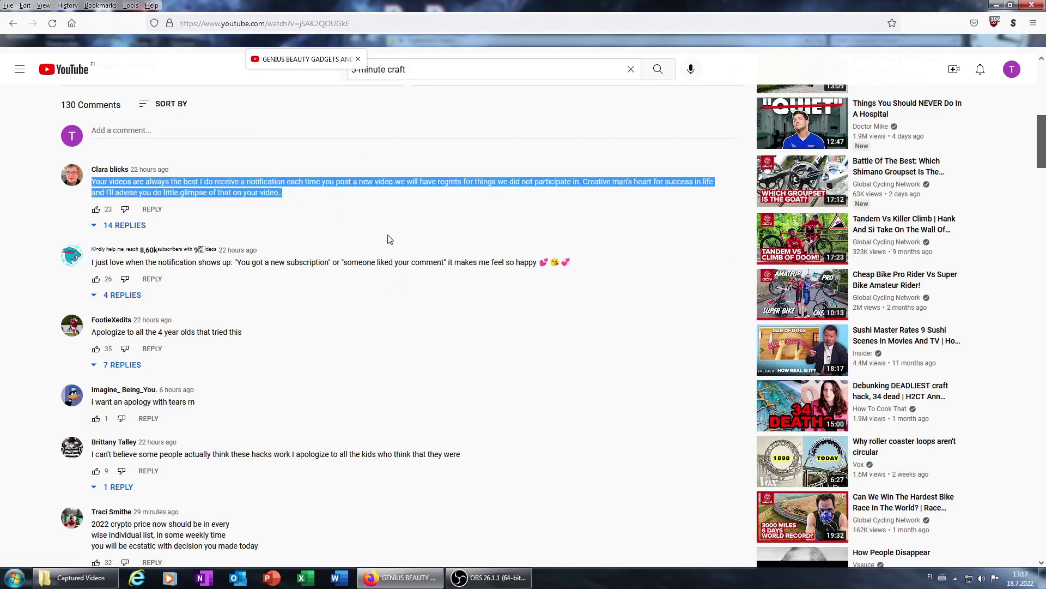
click(270, 211)
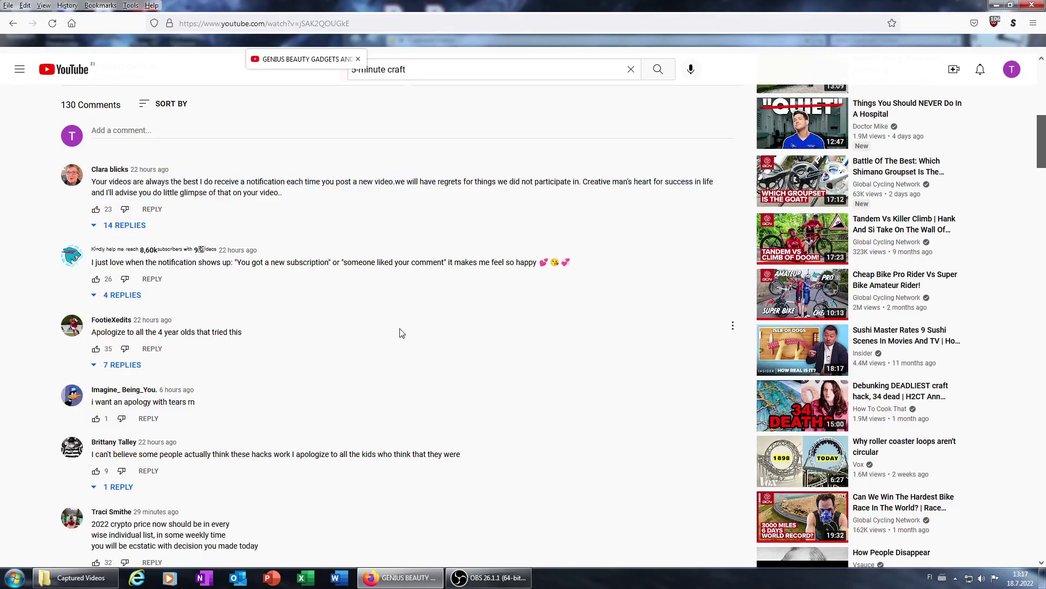
scroll(401, 335, down, 3)
scroll(384, 360, down, 4)
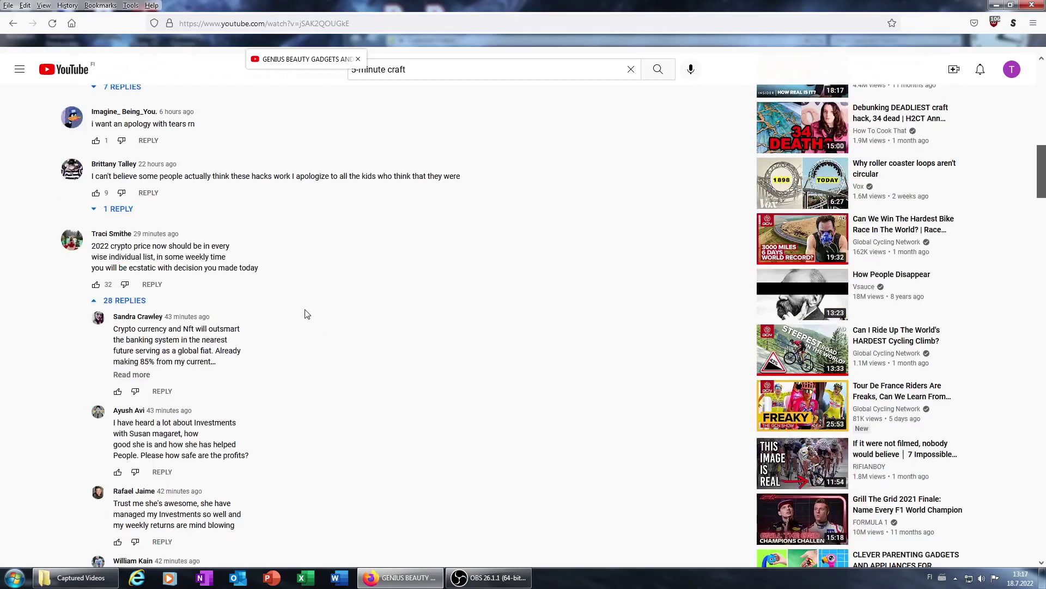
drag(93, 245, 331, 293)
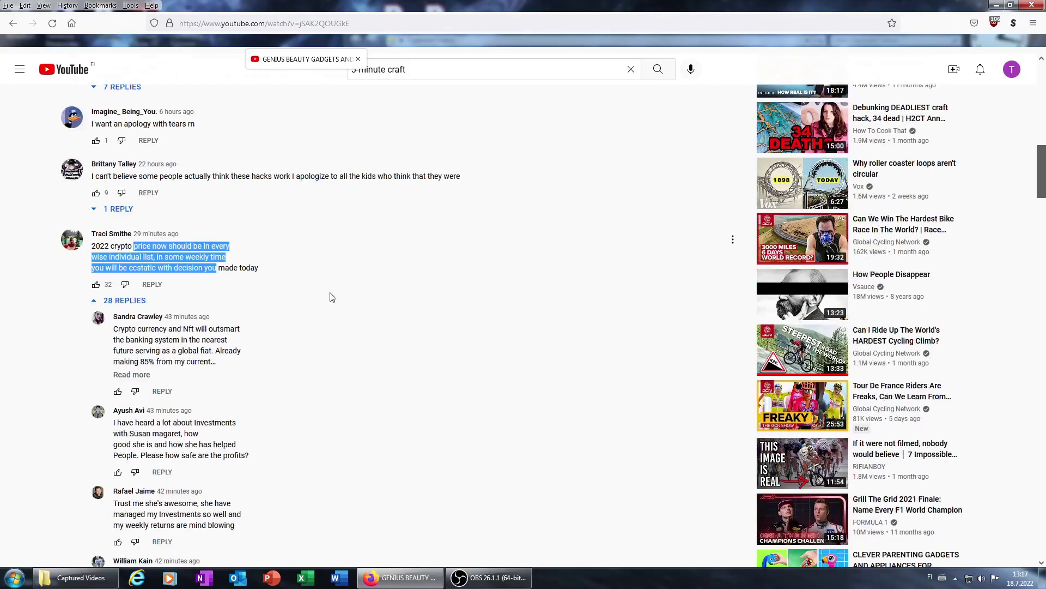
scroll(331, 294, down, 10)
scroll(331, 303, down, 10)
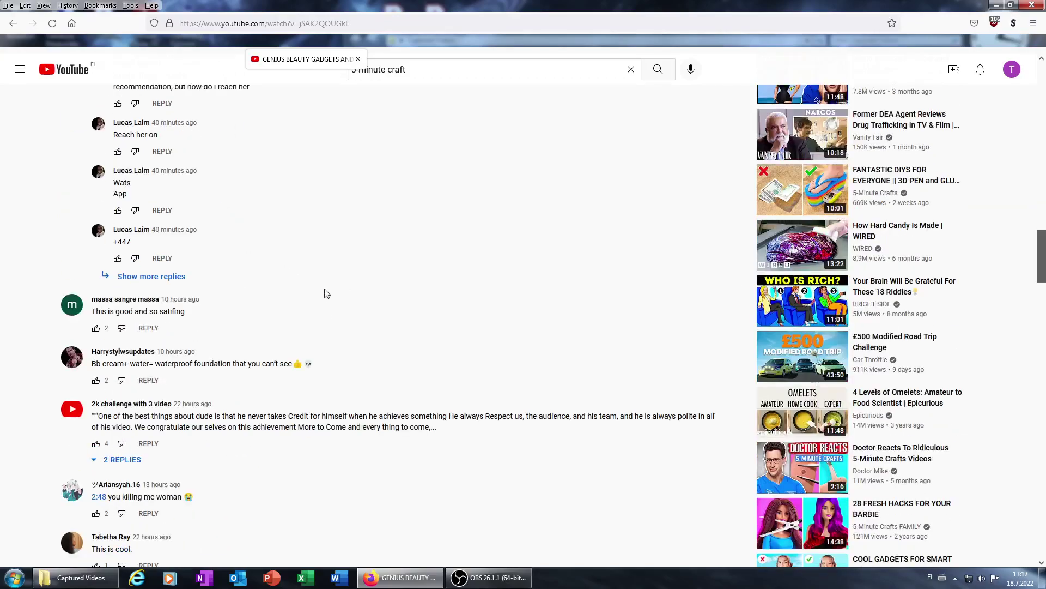
scroll(330, 326, down, 3)
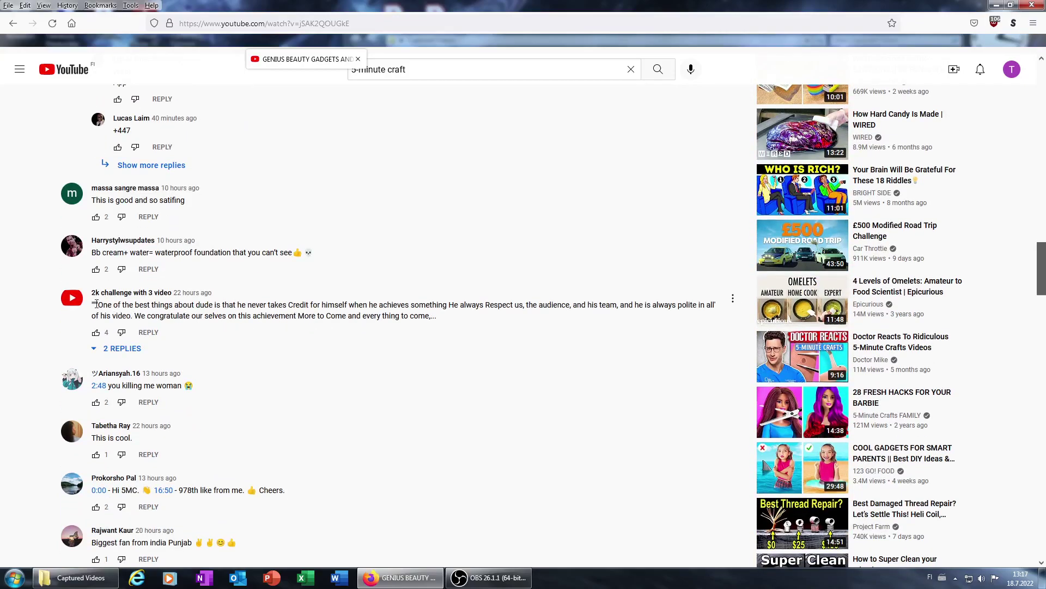
drag(94, 303, 421, 348)
Clear the comment highlight, then highlight and clear a phrase in the long praise comment.
click(273, 328)
drag(527, 305, 716, 307)
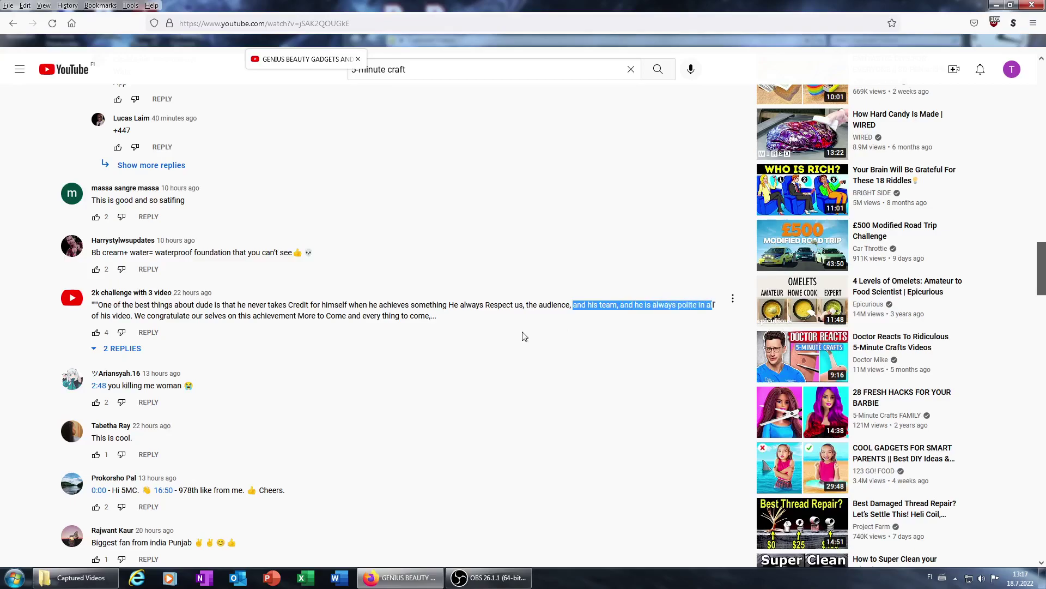
click(544, 333)
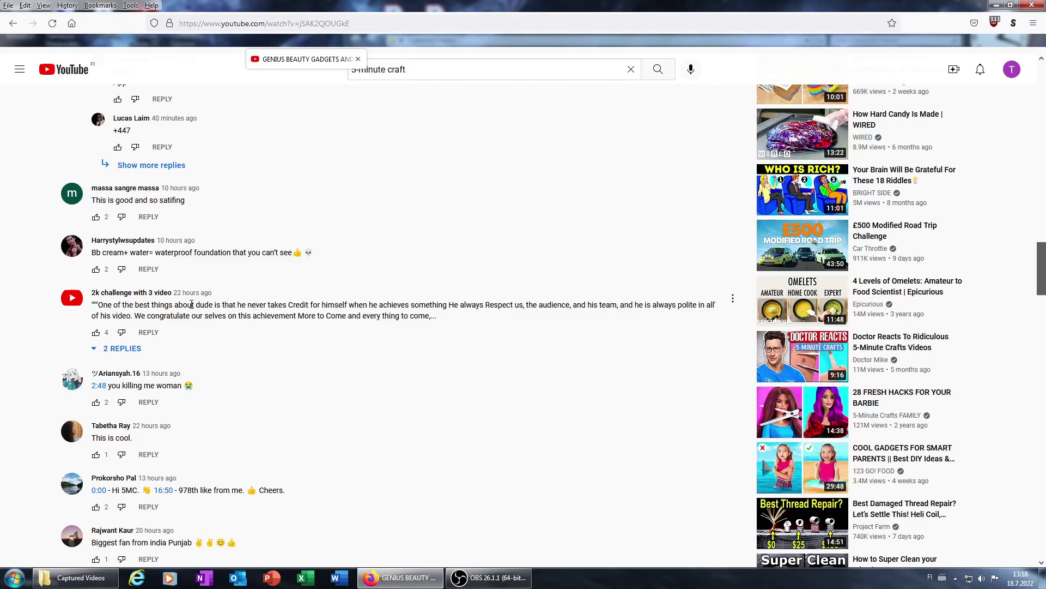
scroll(493, 344, down, 1)
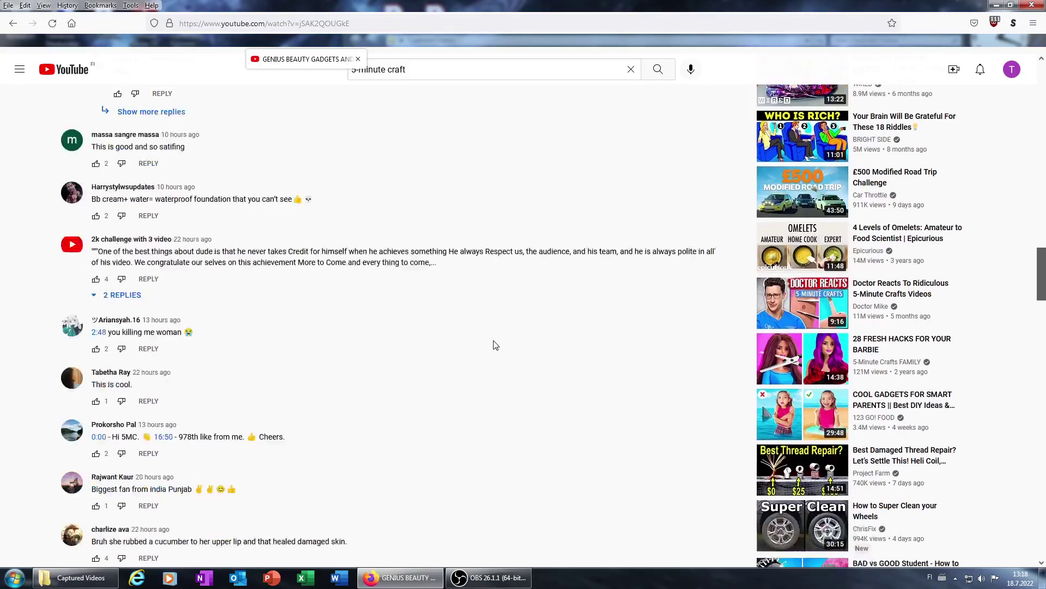
scroll(492, 343, down, 3)
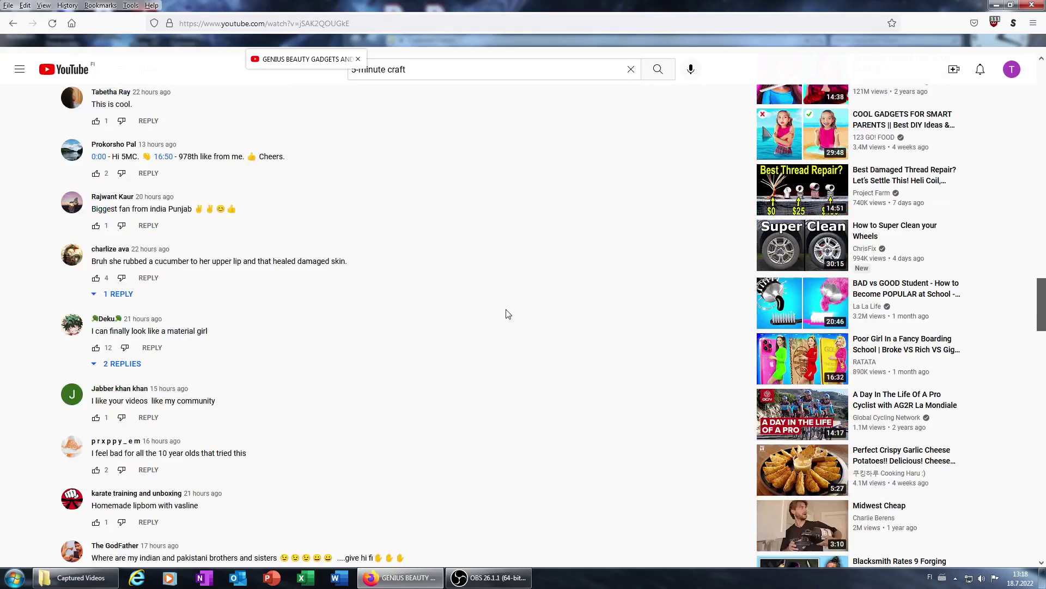
scroll(473, 317, up, 1)
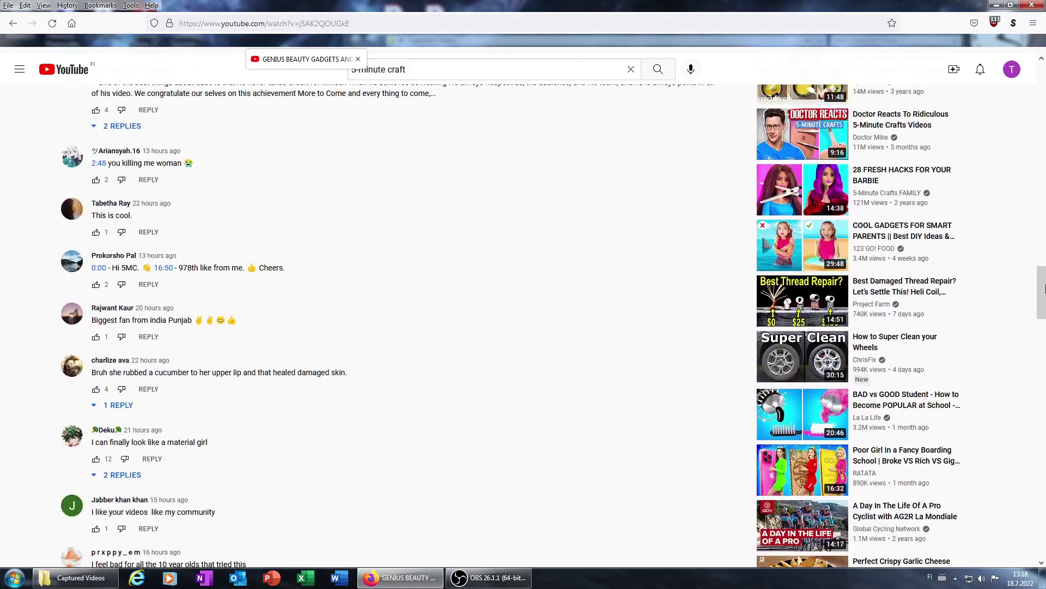
scroll(1038, 283, up, 1)
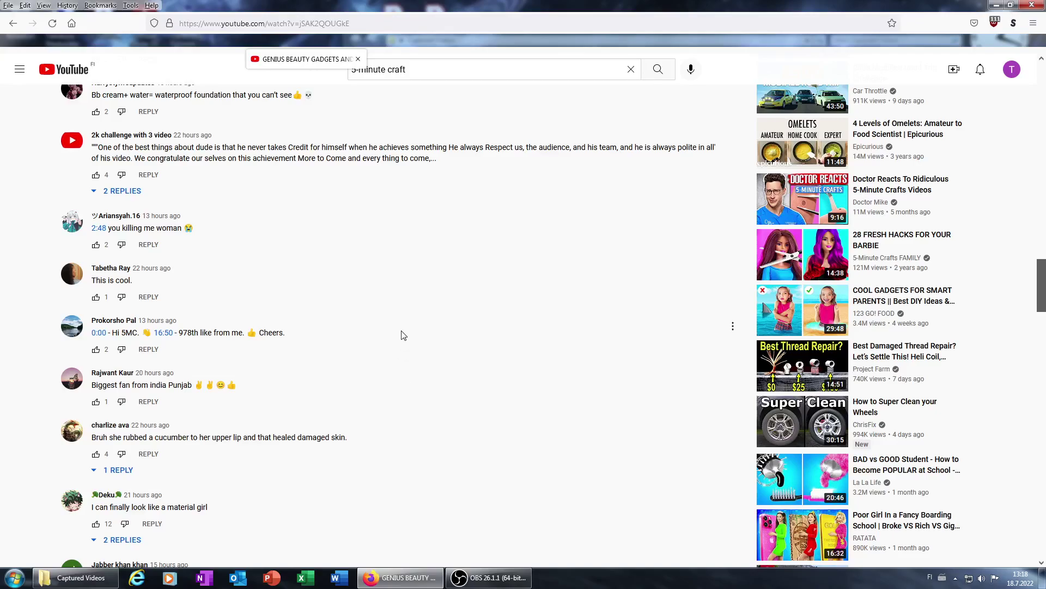
scroll(404, 334, down, 5)
scroll(421, 328, down, 5)
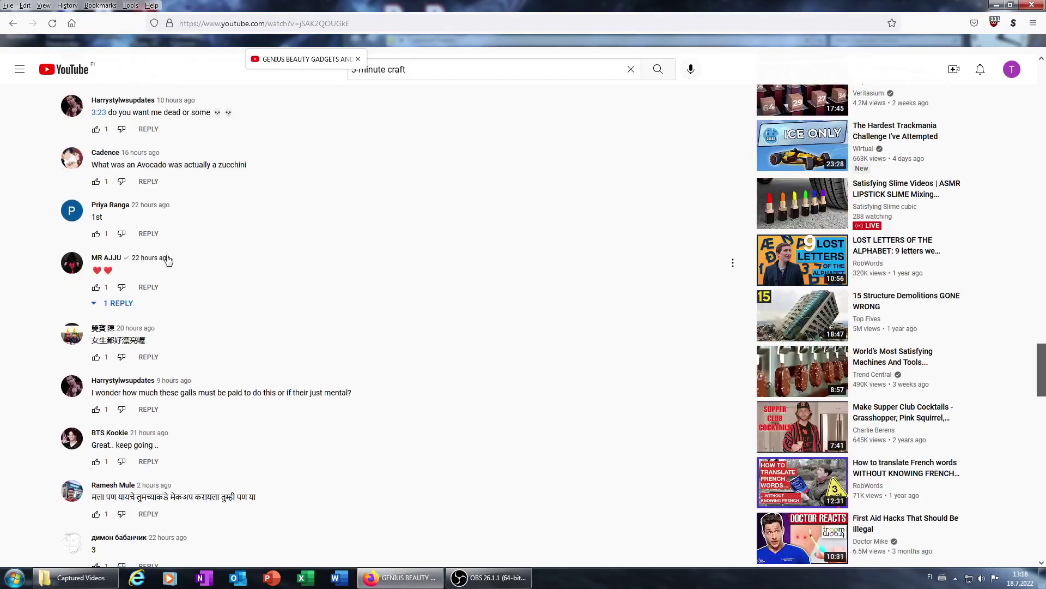
mouse_move(409, 340)
mouse_move(393, 274)
scroll(425, 317, down, 4)
scroll(448, 305, down, 5)
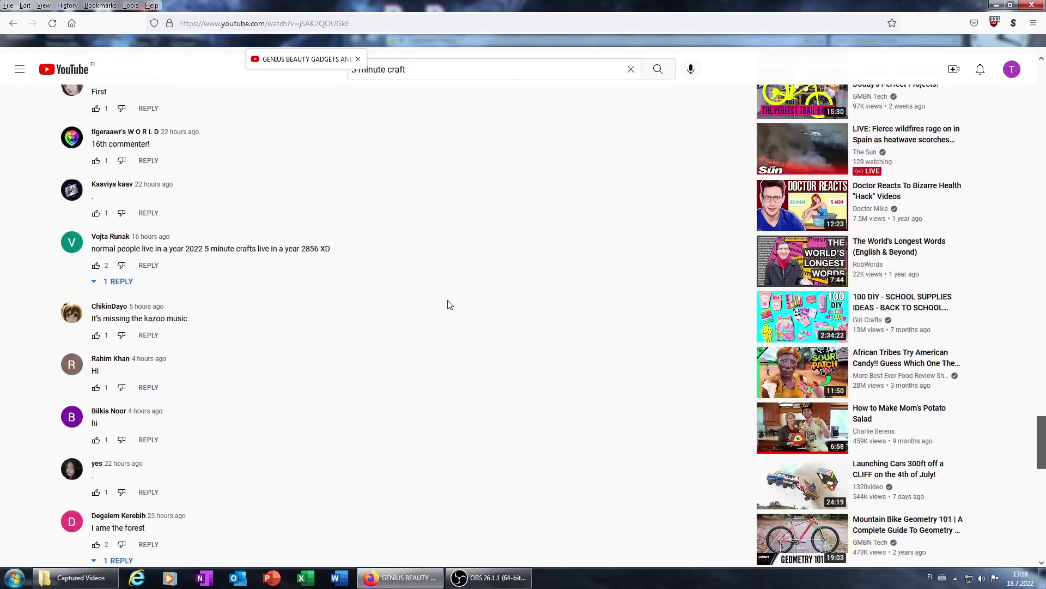
scroll(446, 304, down, 2)
scroll(448, 305, down, 4)
scroll(447, 305, down, 5)
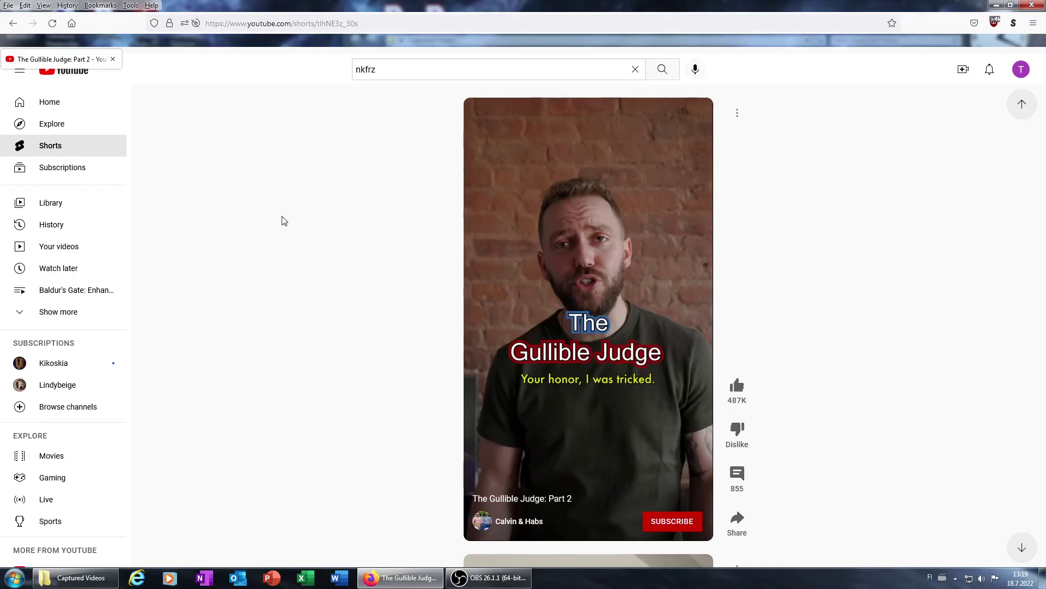
scroll(302, 202, down, 1)
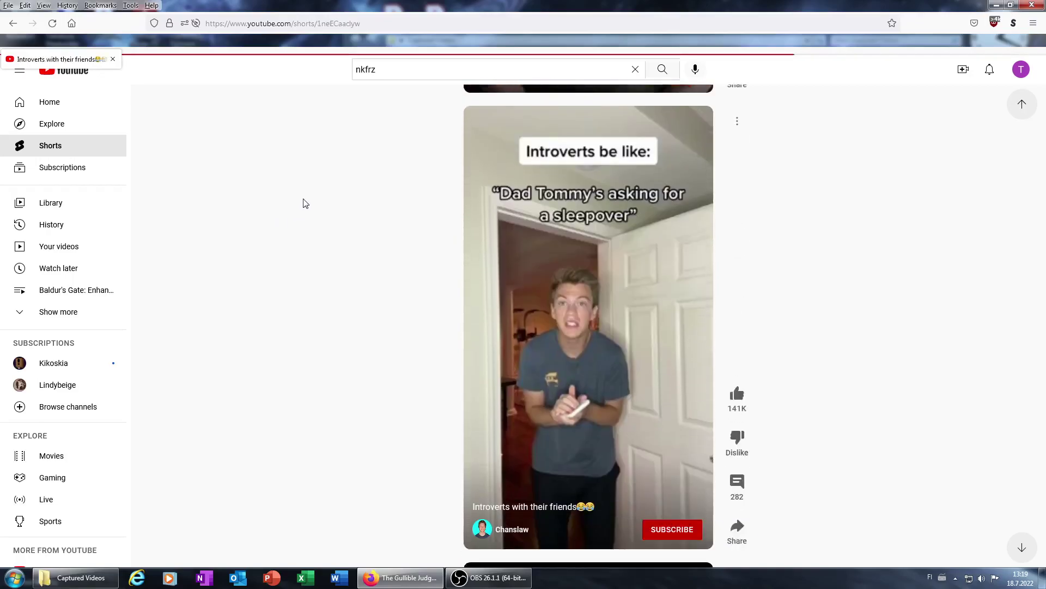
scroll(302, 202, down, 1)
scroll(352, 222, down, 1)
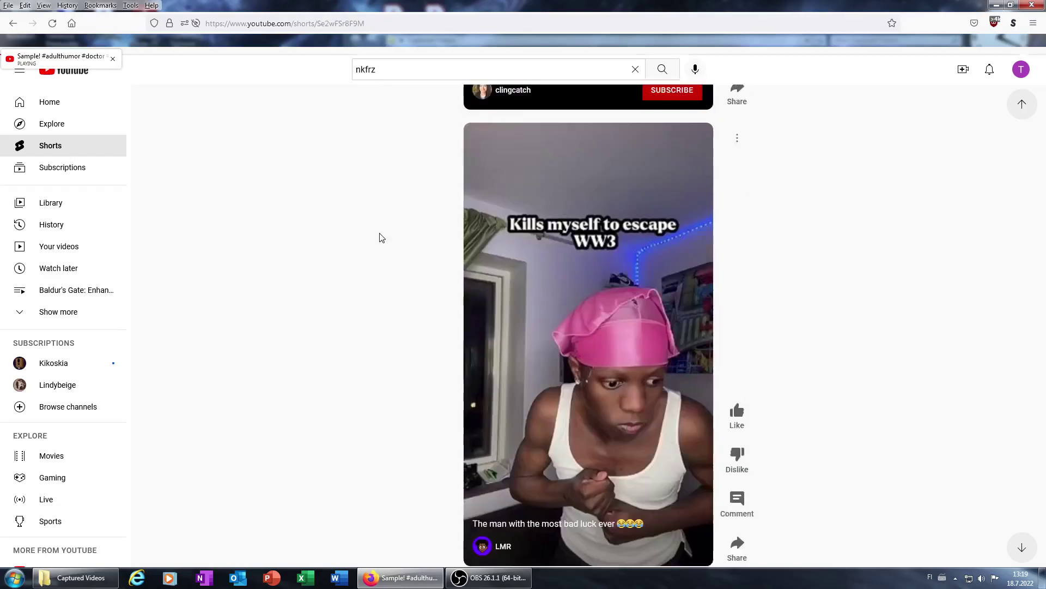
scroll(494, 302, down, 1)
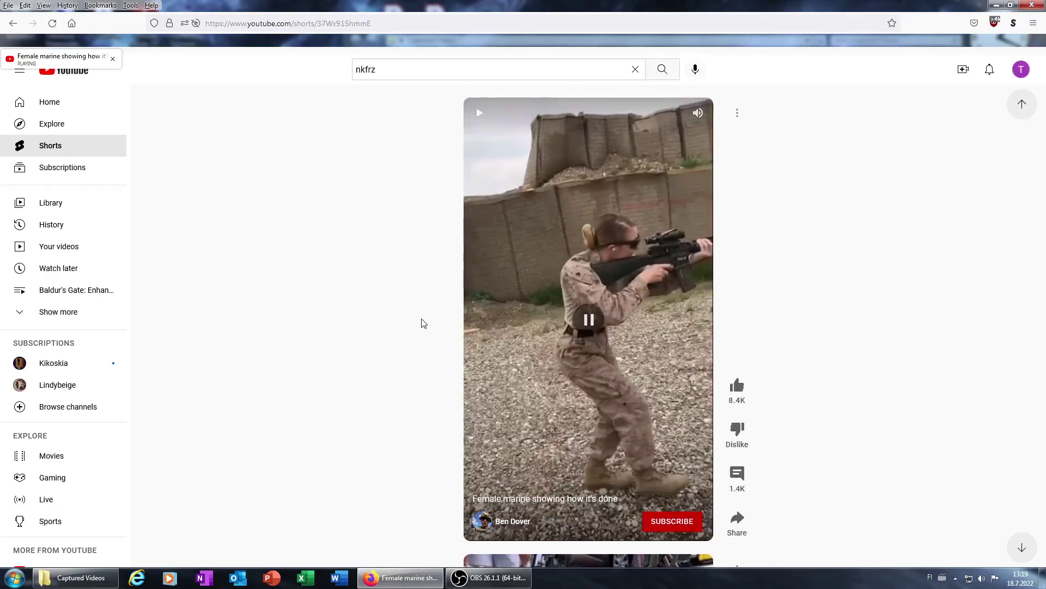
scroll(391, 320, down, 1)
scroll(391, 319, down, 1)
scroll(436, 318, down, 1)
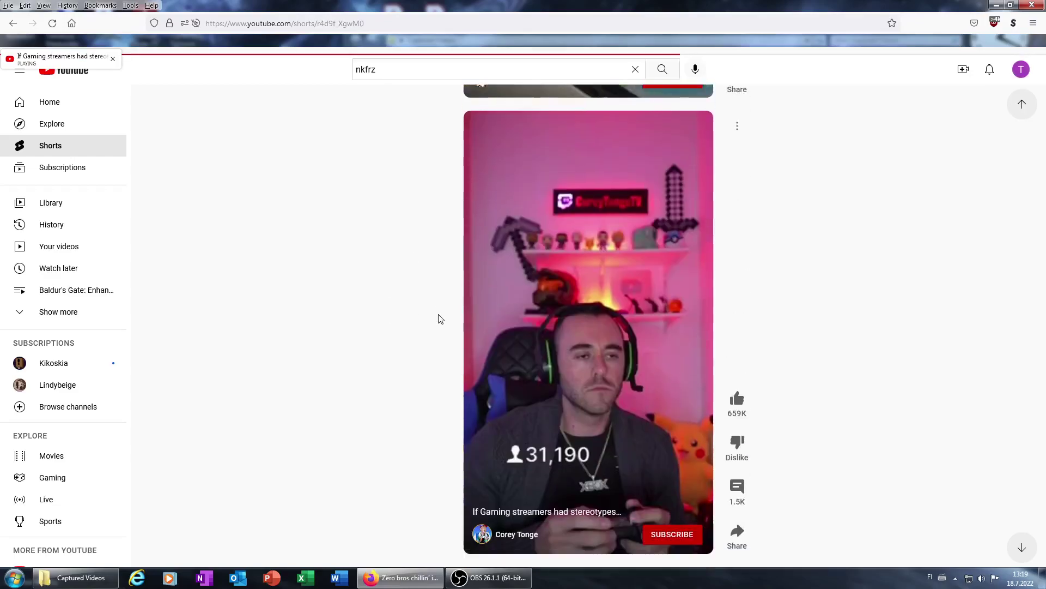
scroll(438, 318, down, 1)
scroll(439, 318, down, 1)
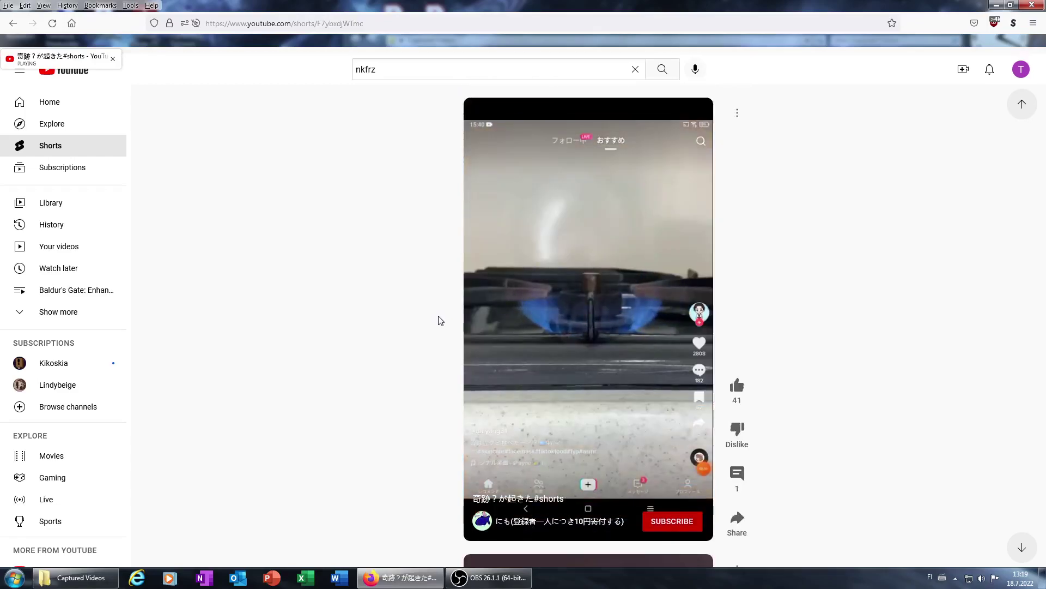
scroll(442, 323, down, 1)
scroll(450, 327, down, 1)
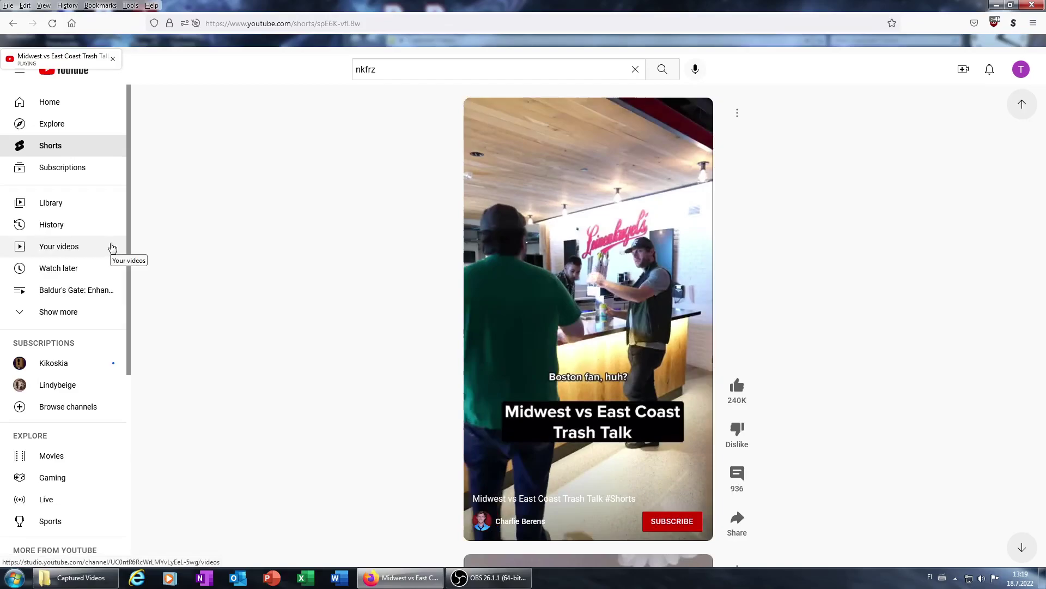
scroll(200, 221, down, 1)
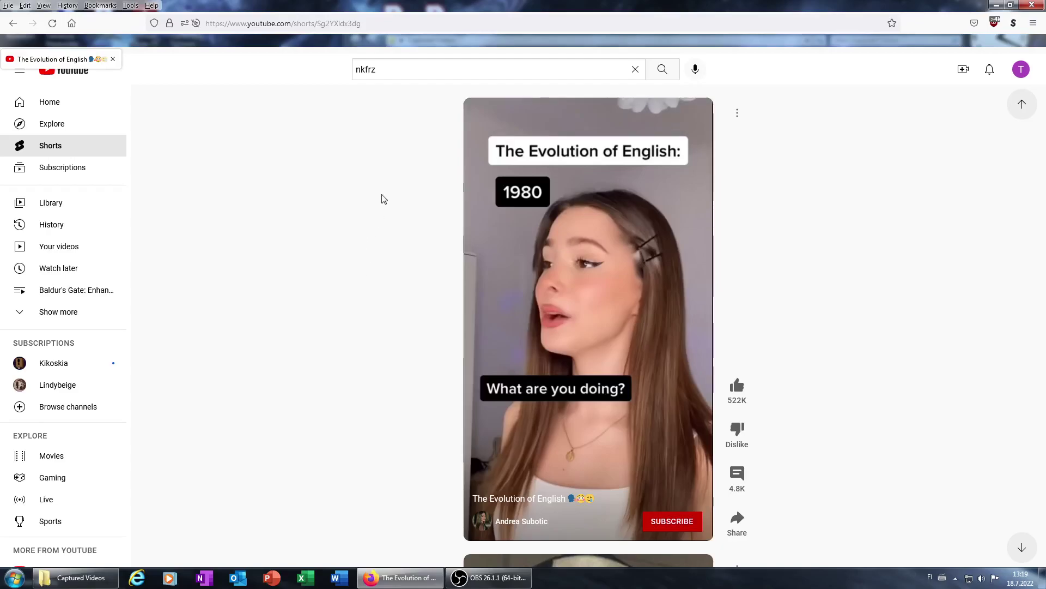
scroll(421, 280, down, 1)
scroll(431, 306, down, 1)
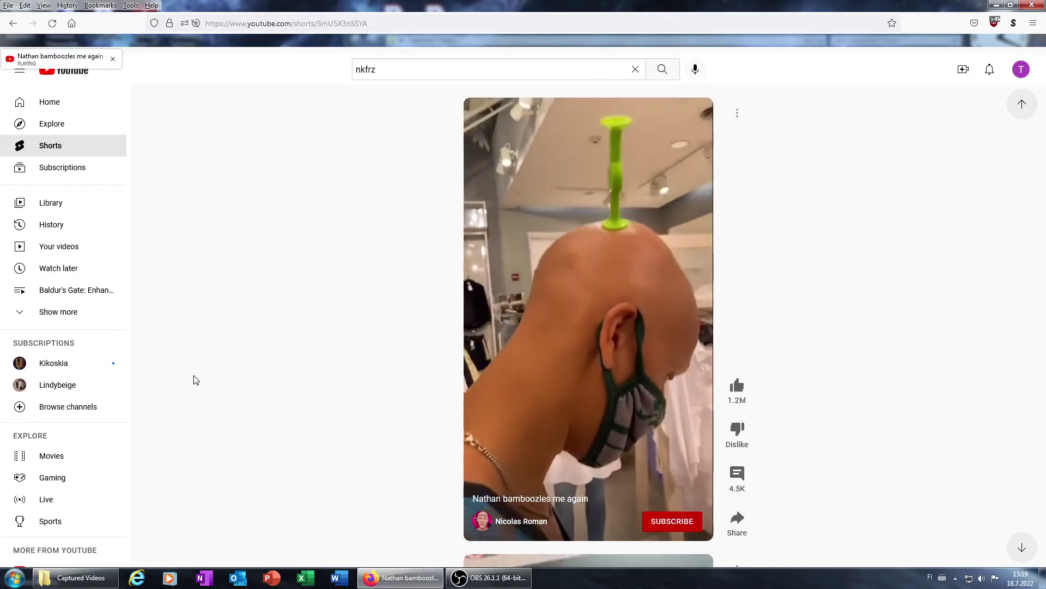
scroll(374, 398, down, 1)
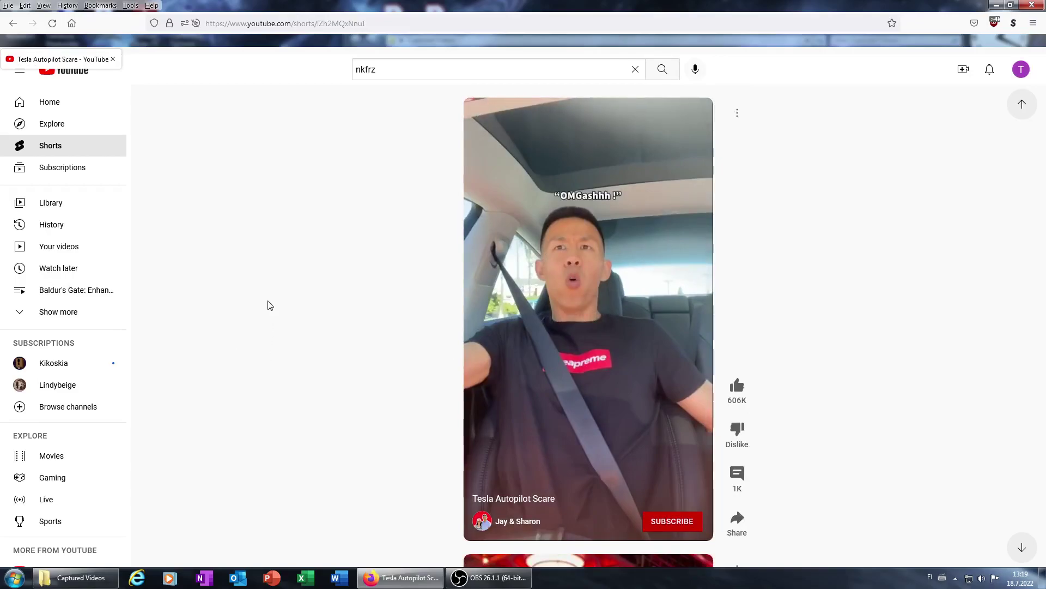
scroll(290, 286, down, 1)
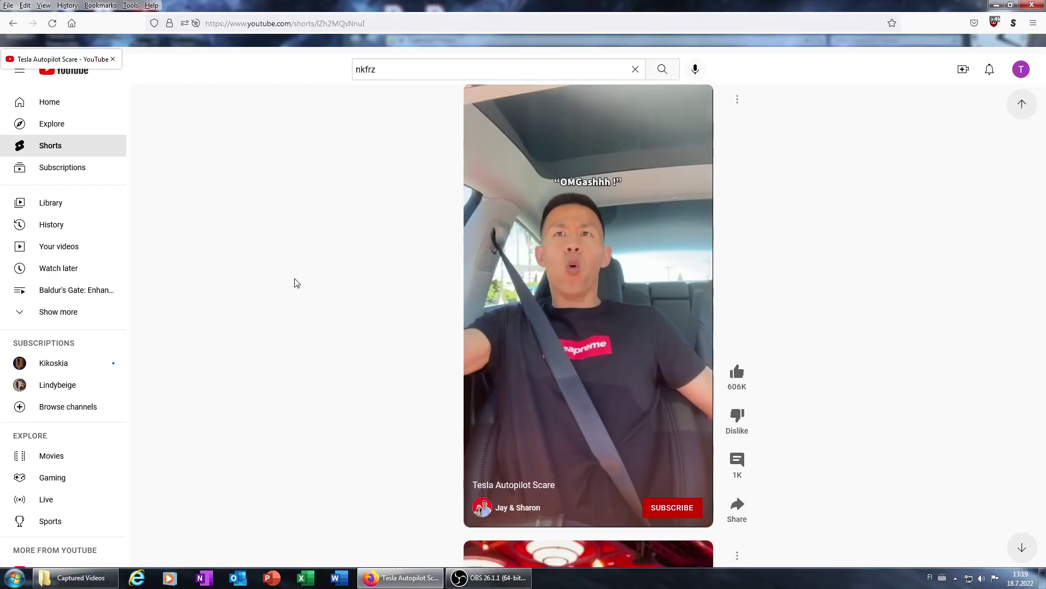
scroll(335, 251, down, 1)
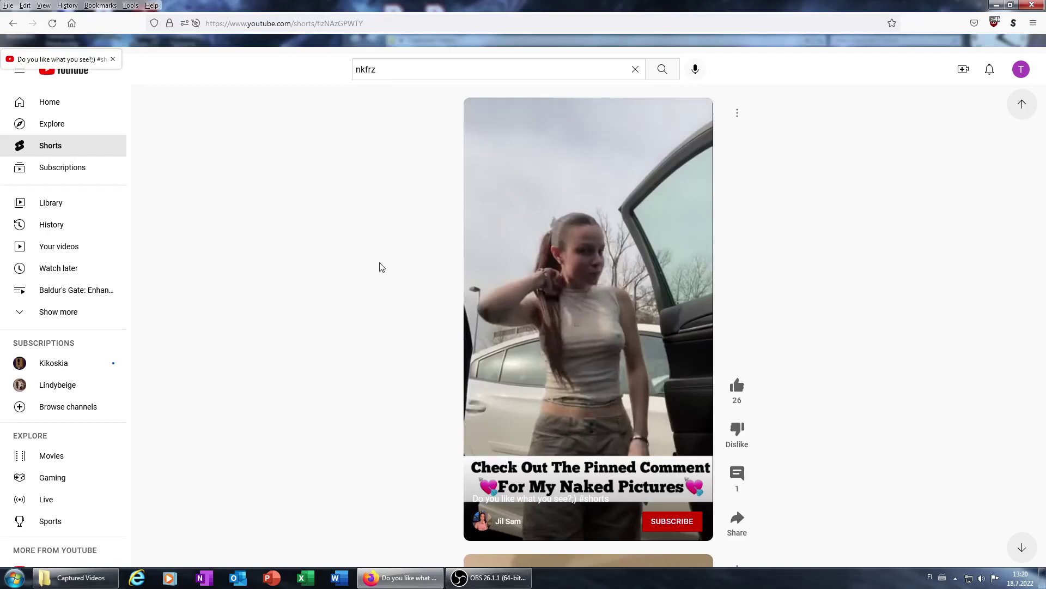
scroll(380, 267, down, 1)
scroll(497, 217, up, 1)
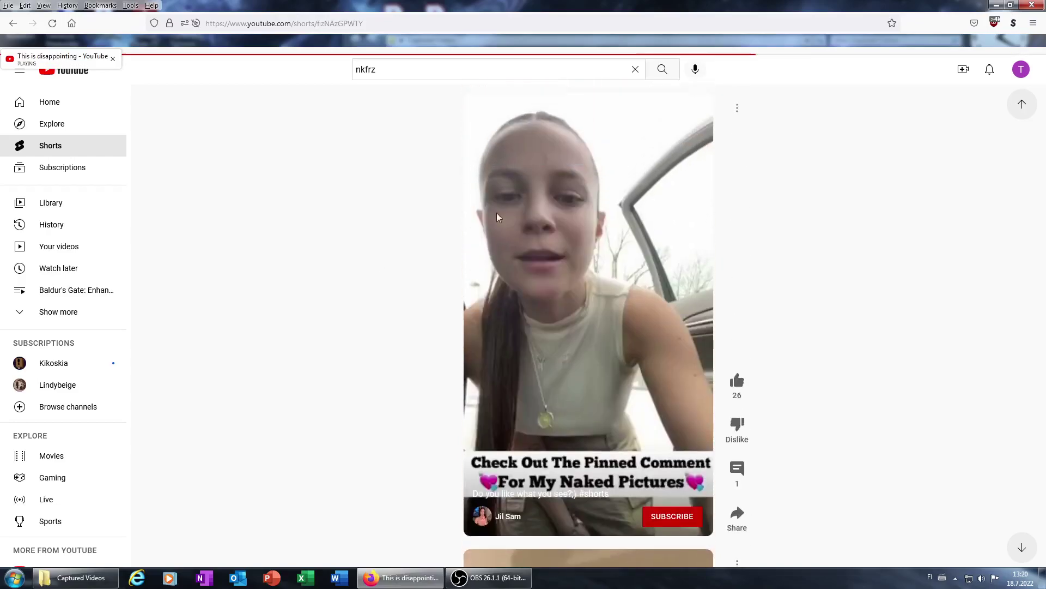
Pause the naked-pictures short and the puppies' first vet visit short while advancing the feed.
click(488, 254)
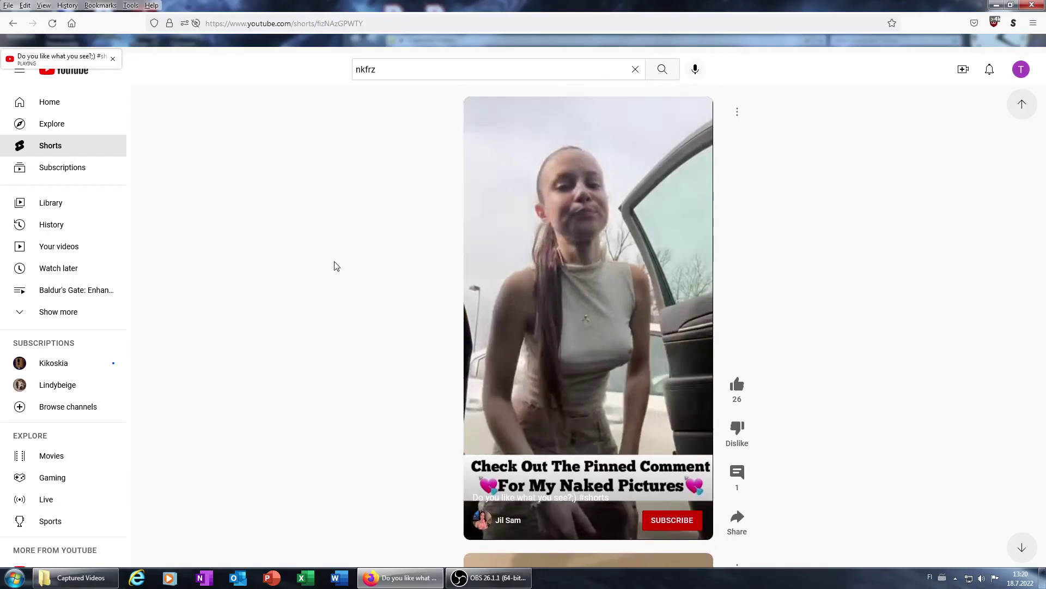
scroll(352, 252, down, 1)
scroll(358, 270, down, 1)
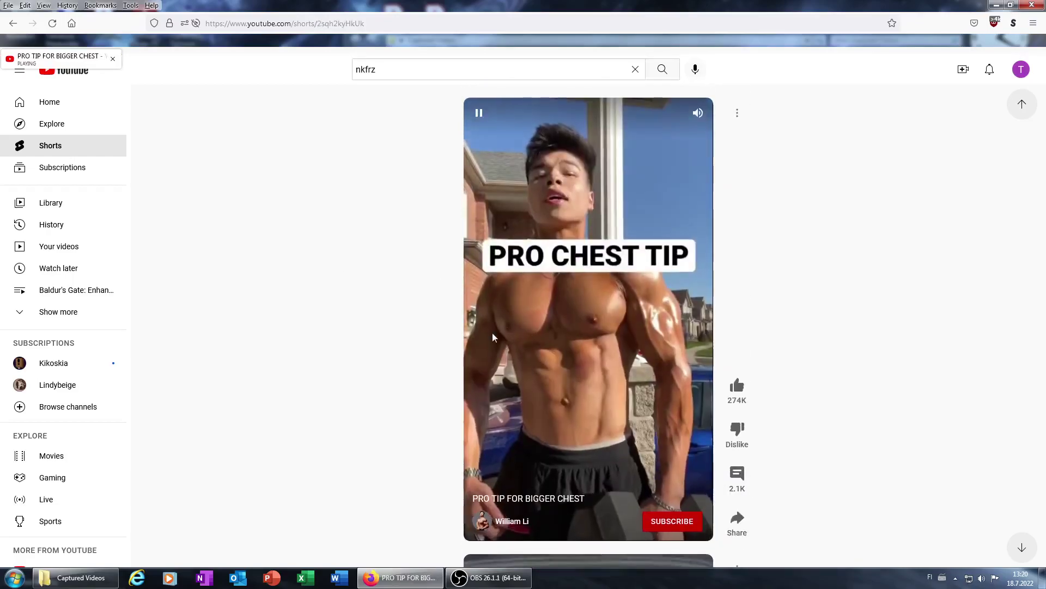
scroll(492, 333, down, 1)
click(536, 317)
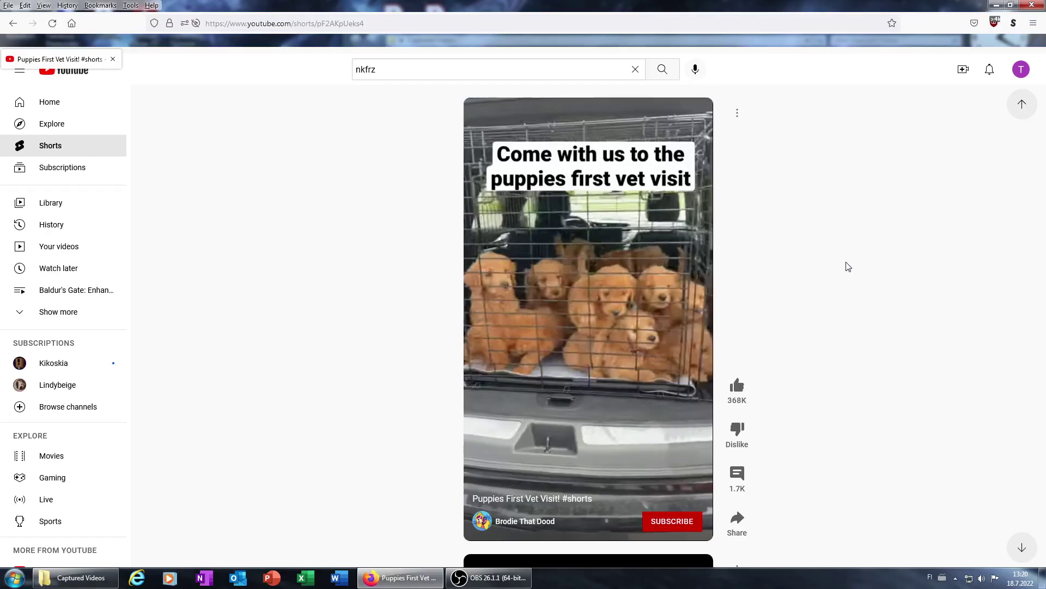
scroll(843, 290, down, 1)
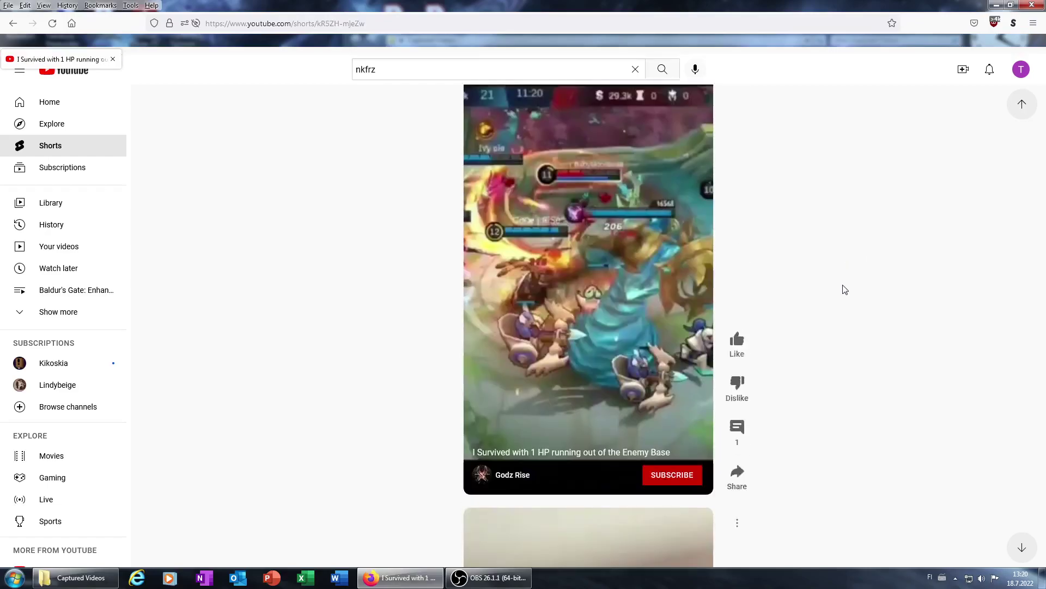
scroll(843, 294, down, 1)
scroll(899, 311, down, 1)
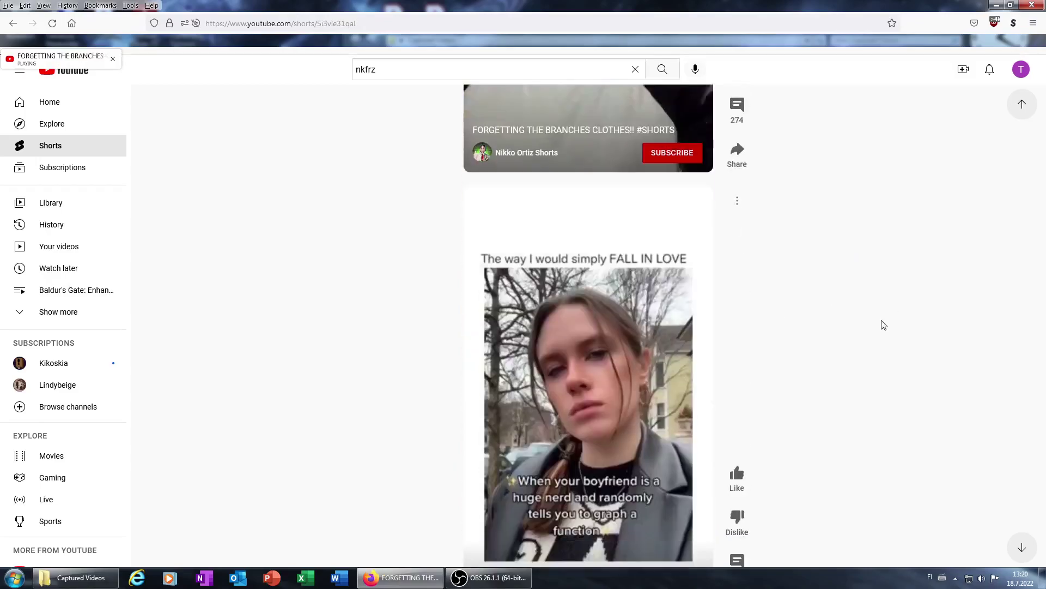
scroll(870, 327, down, 1)
scroll(835, 343, down, 1)
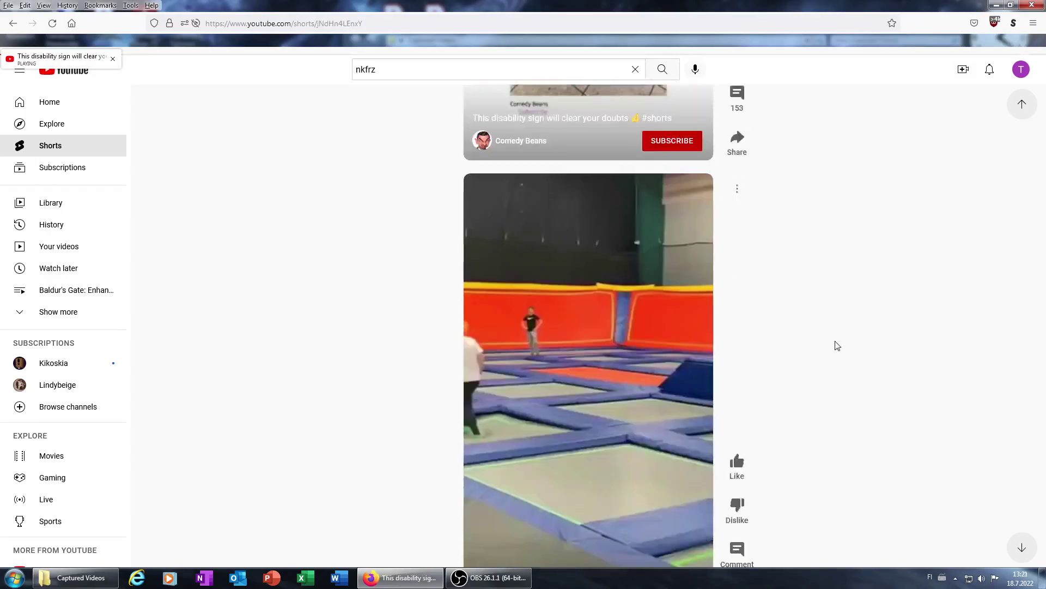
scroll(838, 337, down, 1)
scroll(846, 330, down, 1)
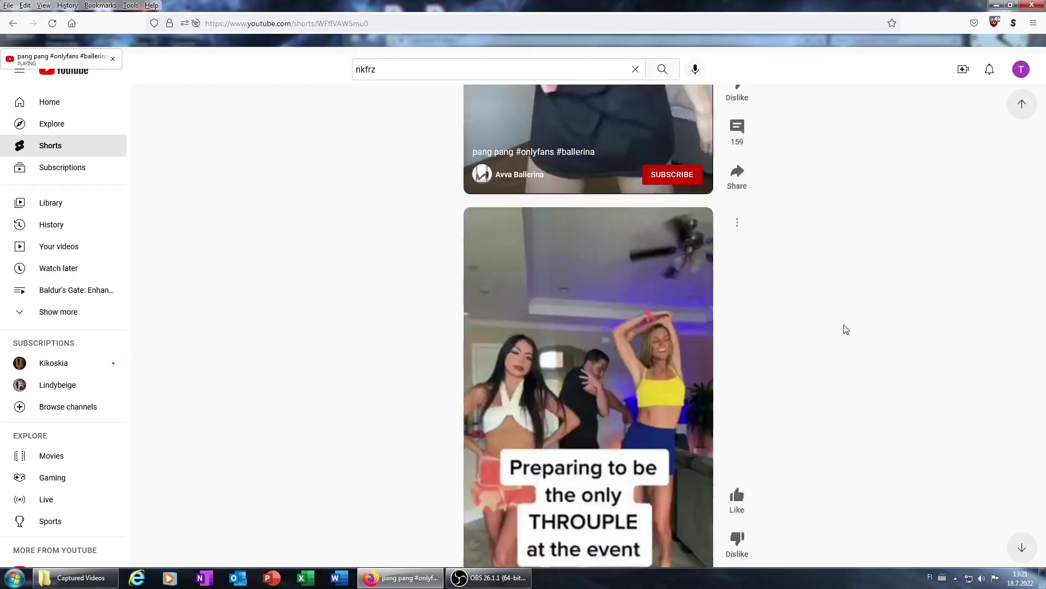
scroll(845, 330, down, 1)
scroll(842, 332, down, 1)
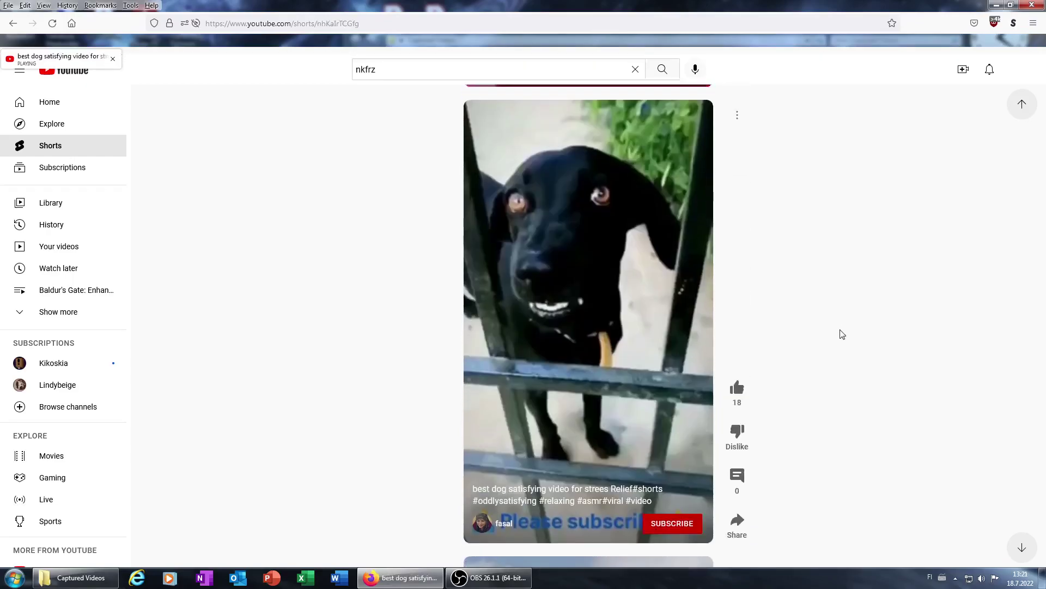
scroll(838, 337, down, 1)
scroll(838, 341, down, 1)
scroll(832, 344, down, 1)
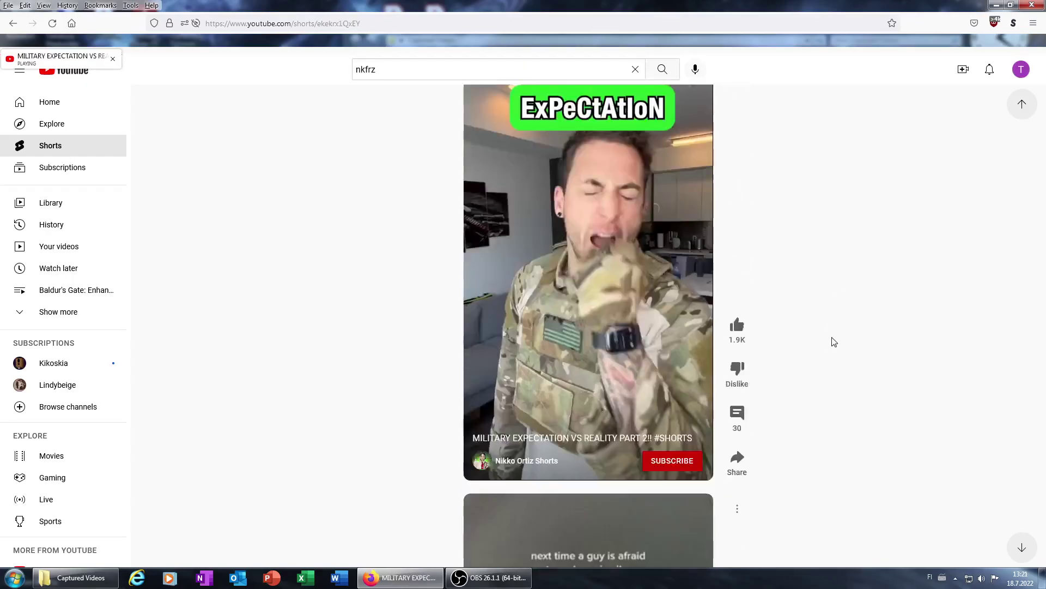
scroll(834, 339, down, 1)
scroll(833, 339, down, 1)
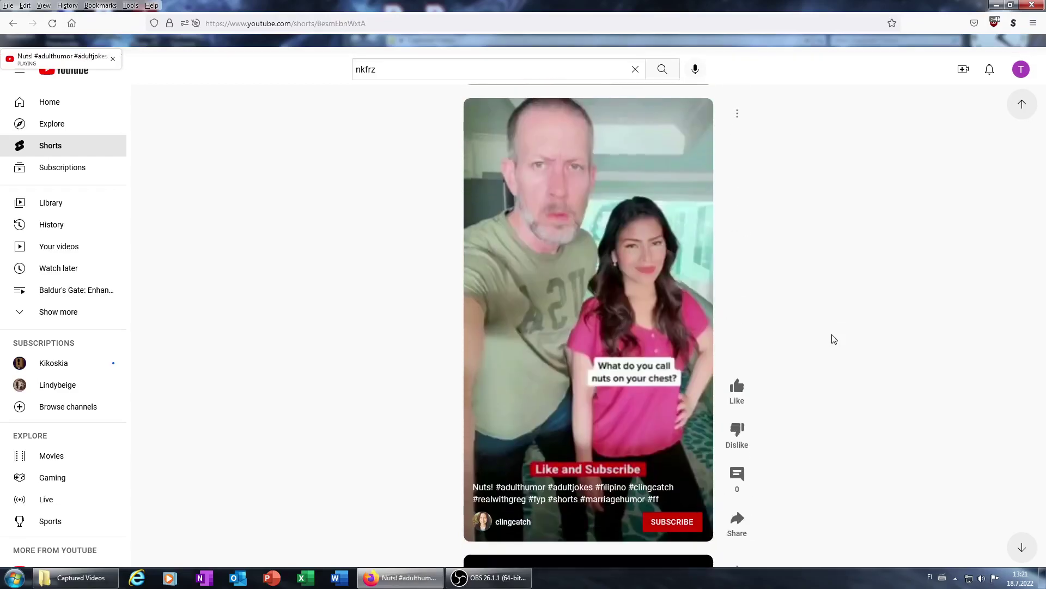
scroll(832, 340, down, 1)
scroll(833, 341, down, 1)
scroll(833, 341, down, 1)
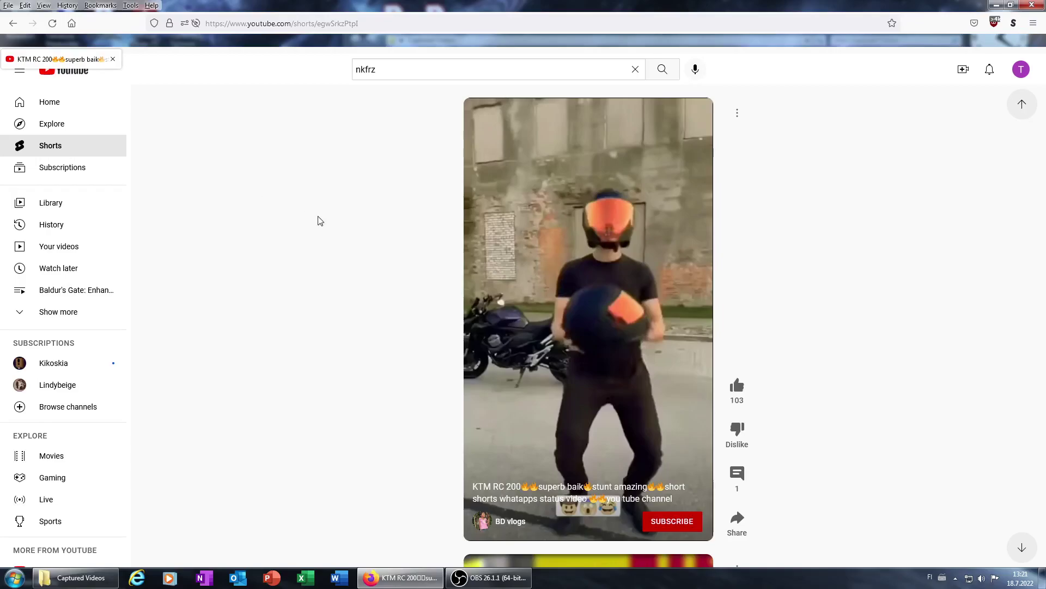
scroll(319, 214, down, 1)
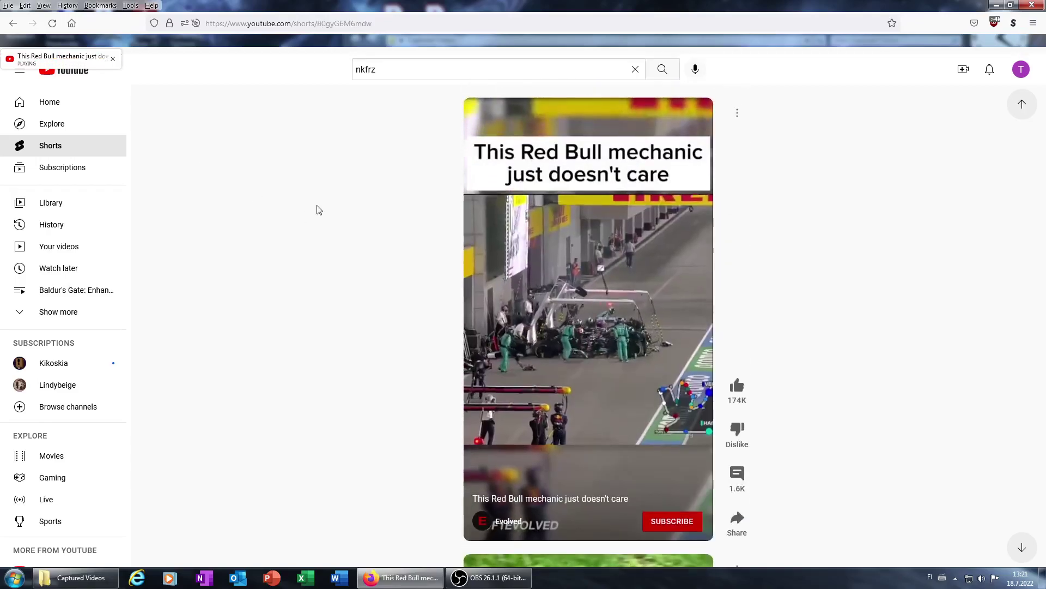
scroll(318, 209, down, 1)
scroll(320, 209, down, 1)
scroll(318, 209, down, 1)
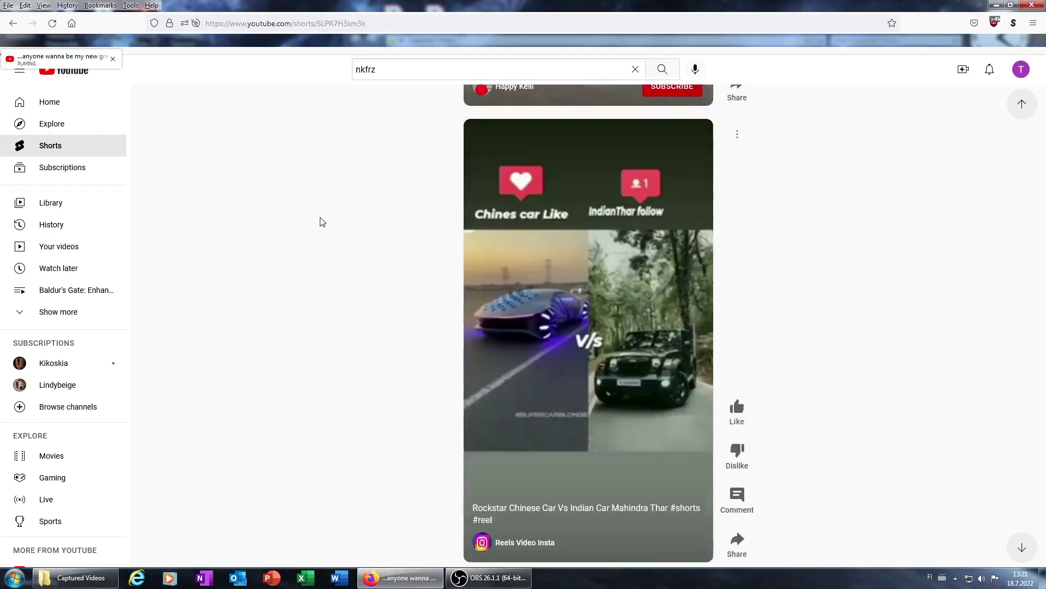
scroll(321, 223, down, 1)
scroll(323, 216, down, 1)
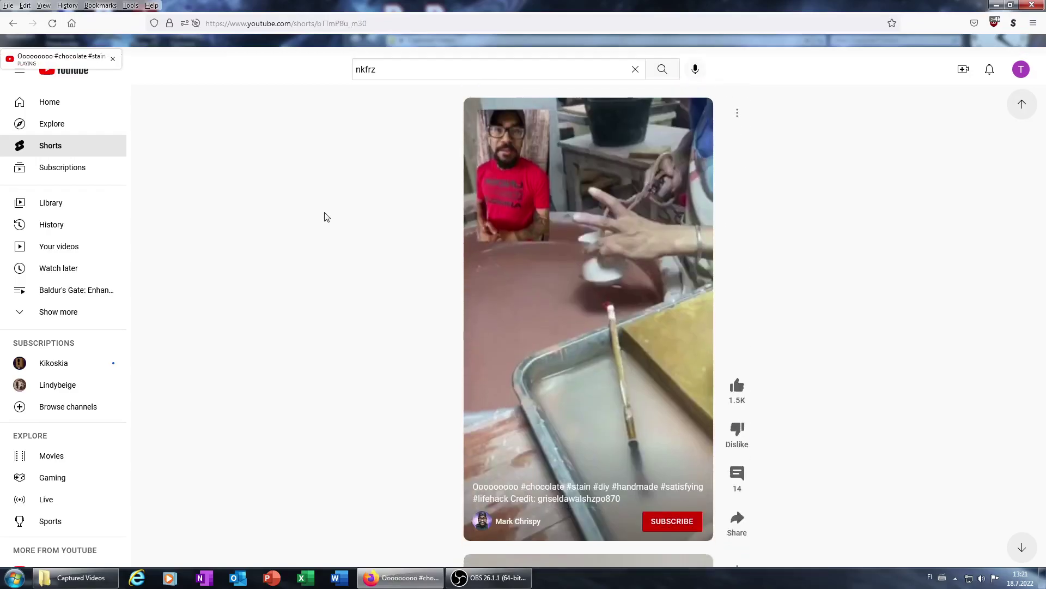
scroll(326, 219, down, 1)
scroll(341, 218, down, 1)
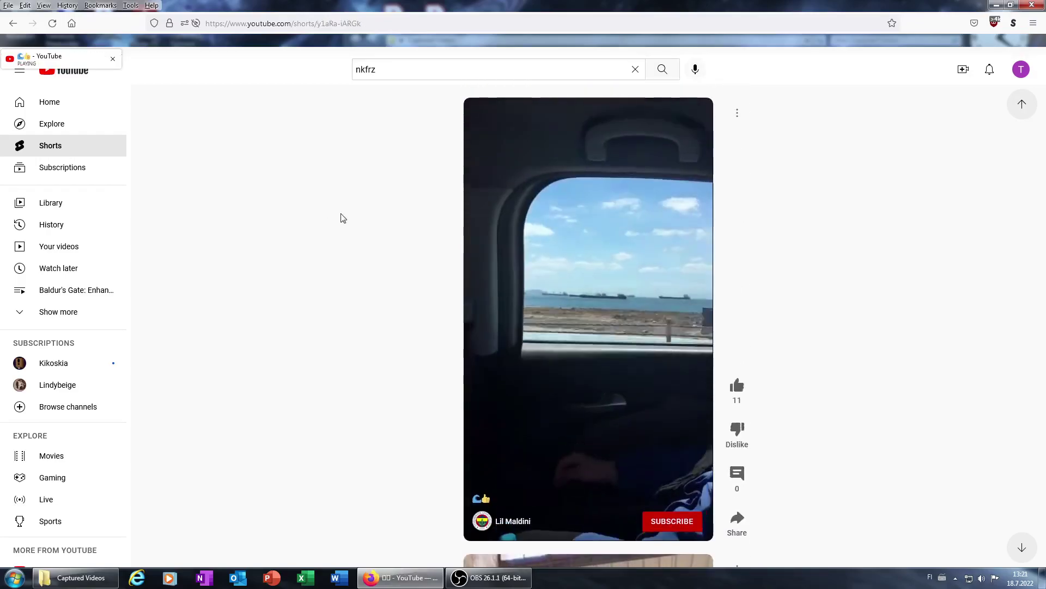
scroll(343, 218, down, 1)
scroll(343, 217, down, 1)
scroll(343, 220, down, 1)
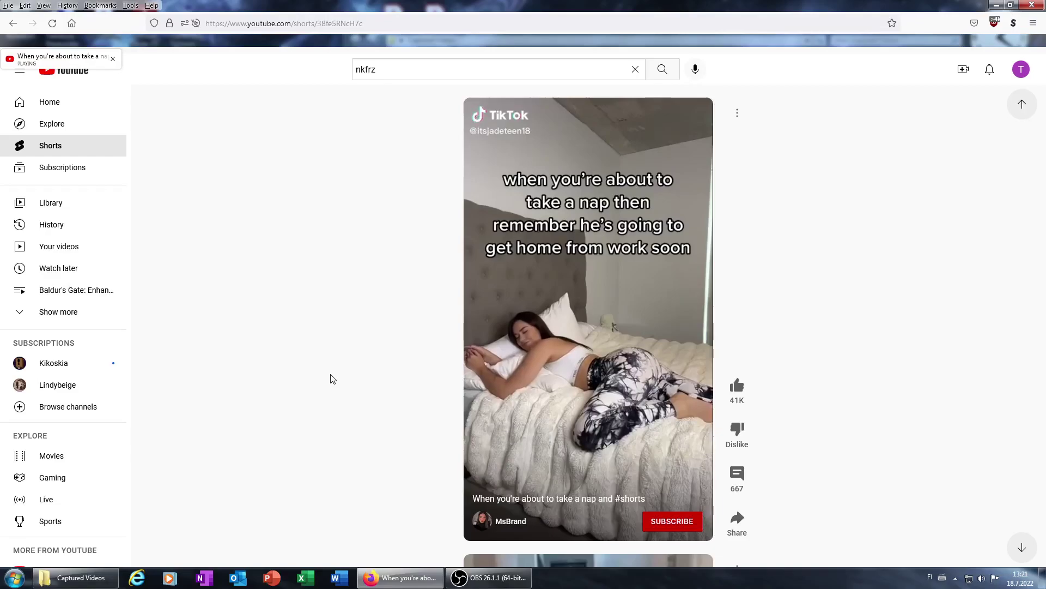
Pause the nap short, then pause the grinning black dog short further down.
click(480, 411)
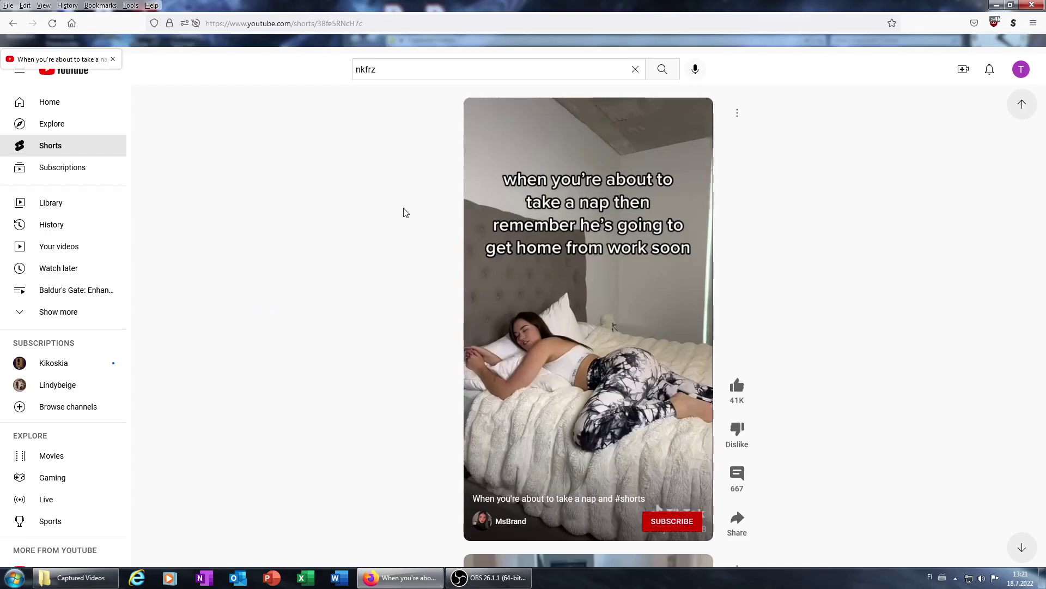
scroll(335, 290, down, 1)
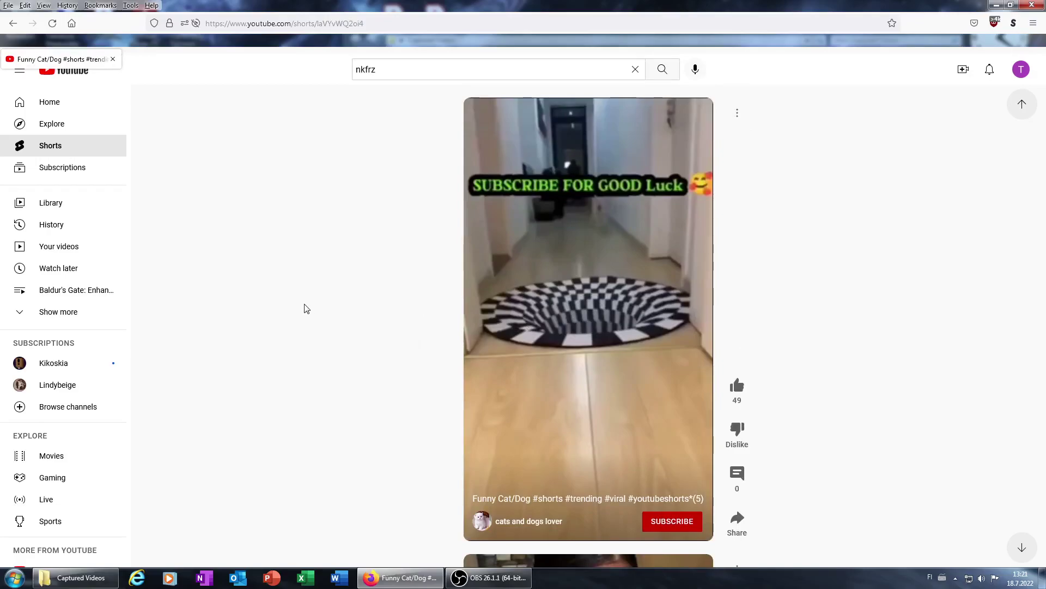
scroll(304, 308, down, 1)
scroll(302, 320, down, 1)
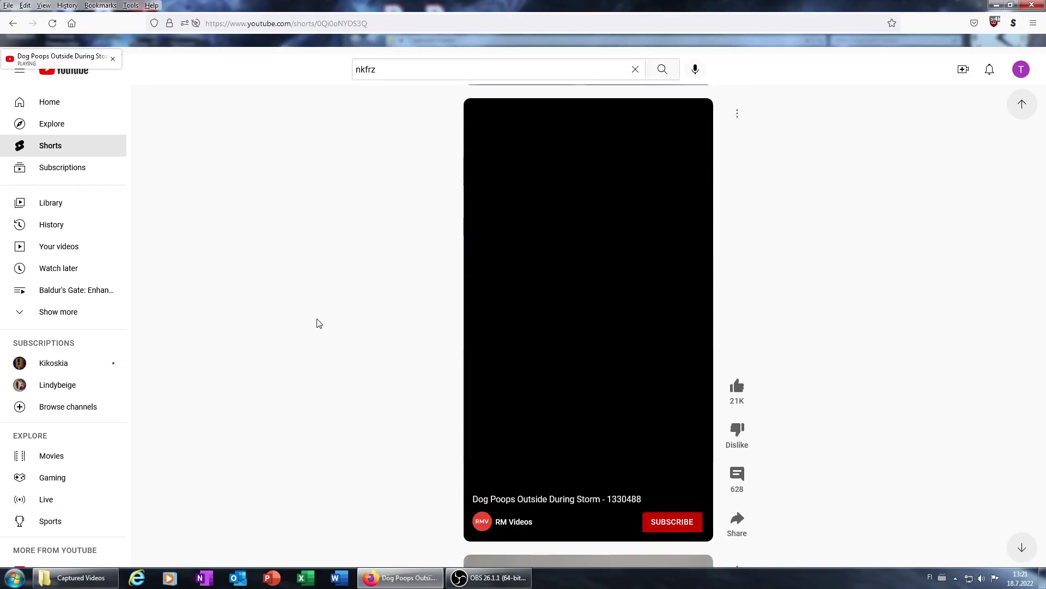
scroll(318, 324, down, 1)
scroll(322, 327, down, 1)
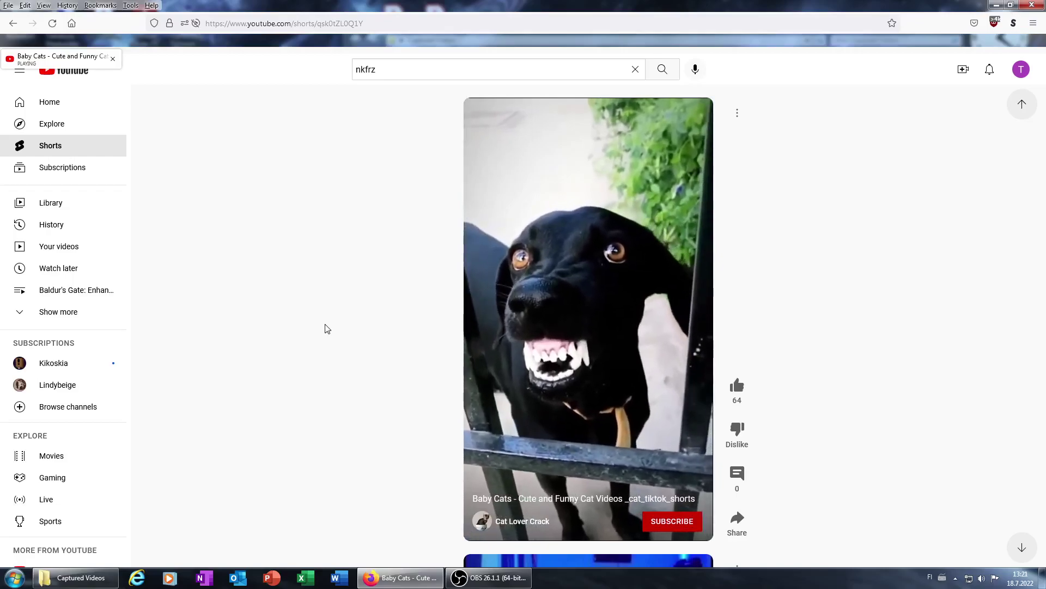
click(493, 351)
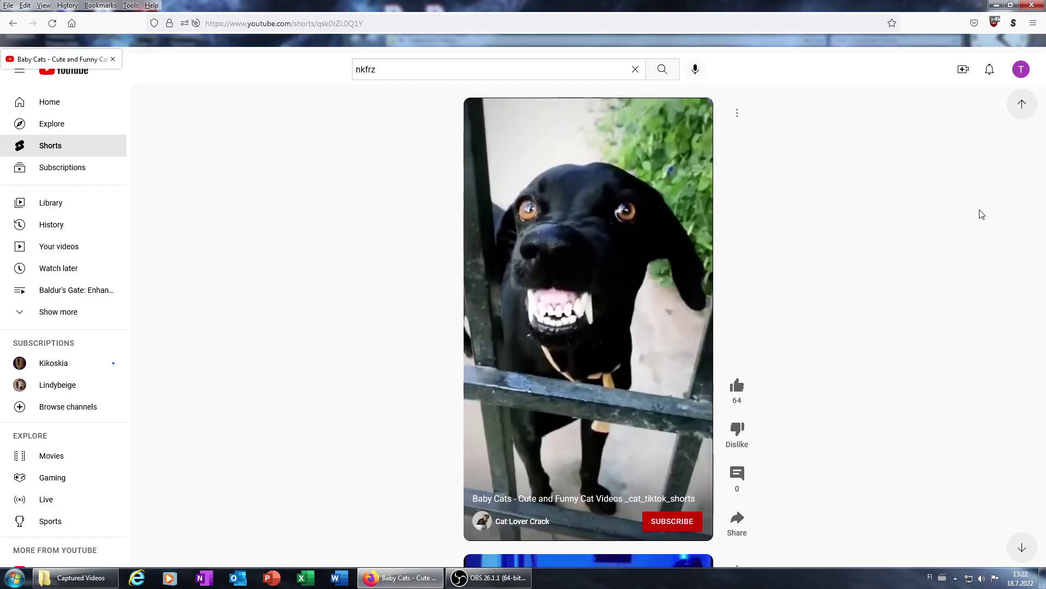
mouse_move(689, 170)
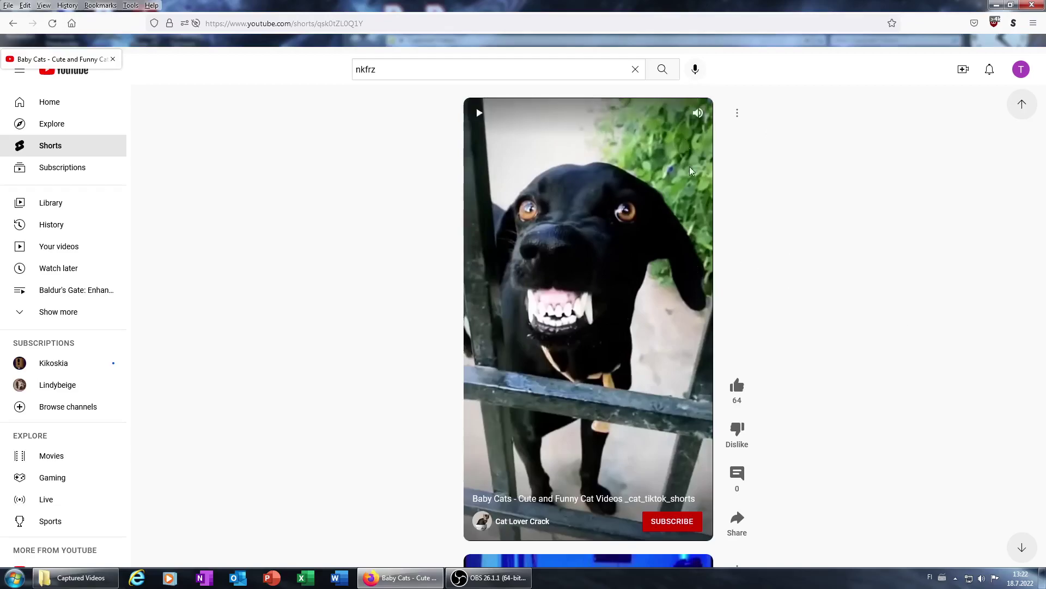
scroll(853, 318, down, 2)
scroll(850, 318, down, 2)
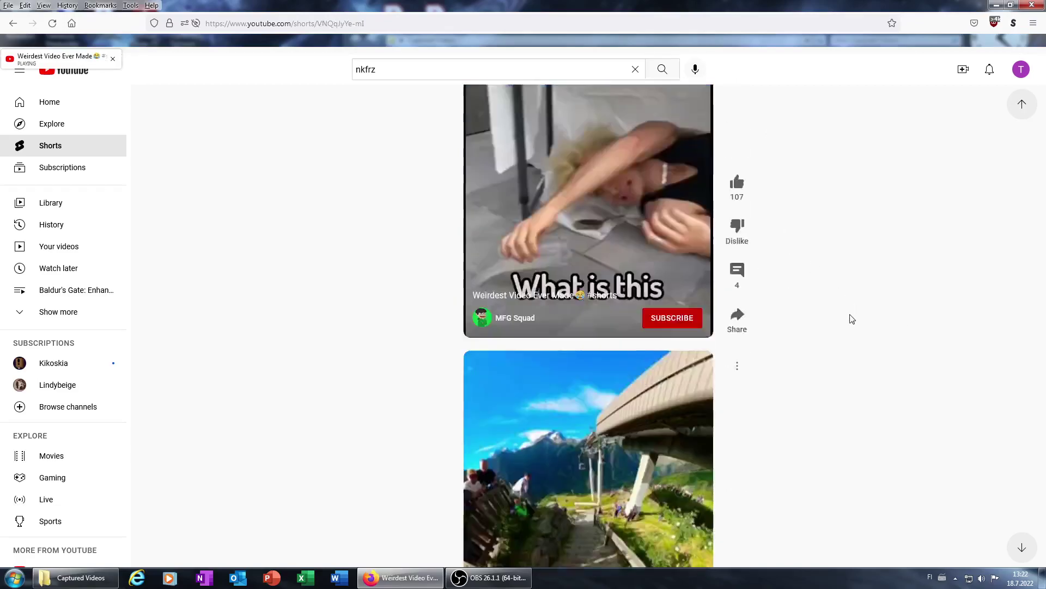
scroll(807, 358, down, 2)
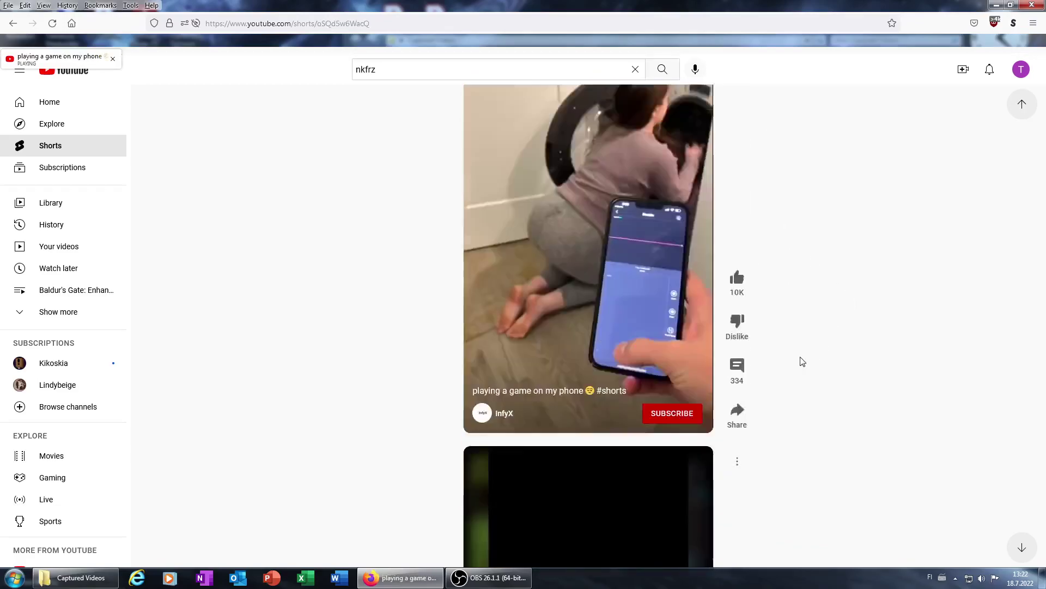
scroll(801, 362, down, 2)
scroll(801, 361, up, 2)
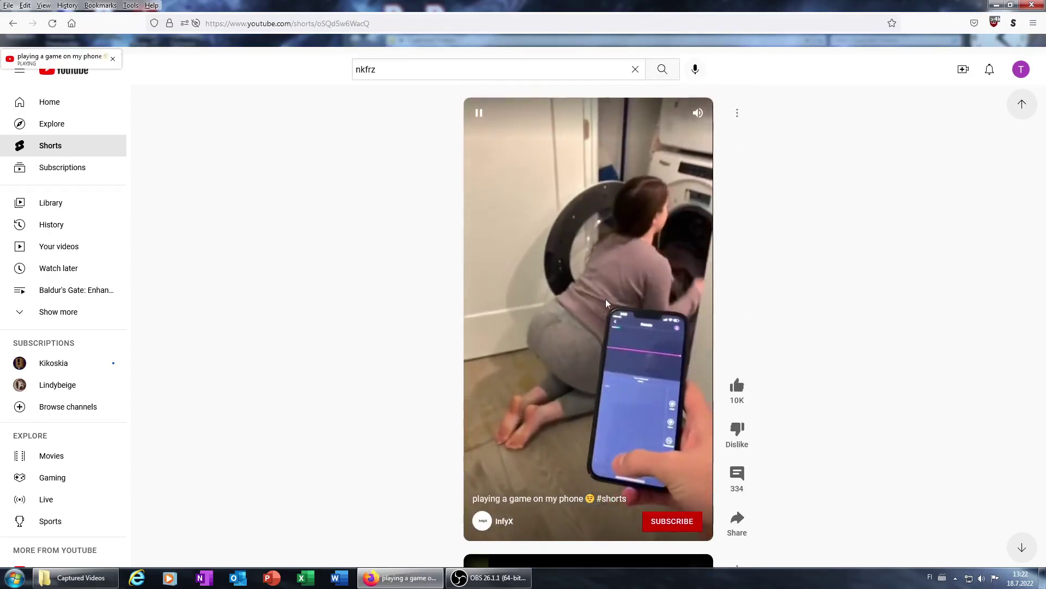
Pause the phone-game, Afghan mom and self-care banana shorts while scrolling down the feed.
click(539, 421)
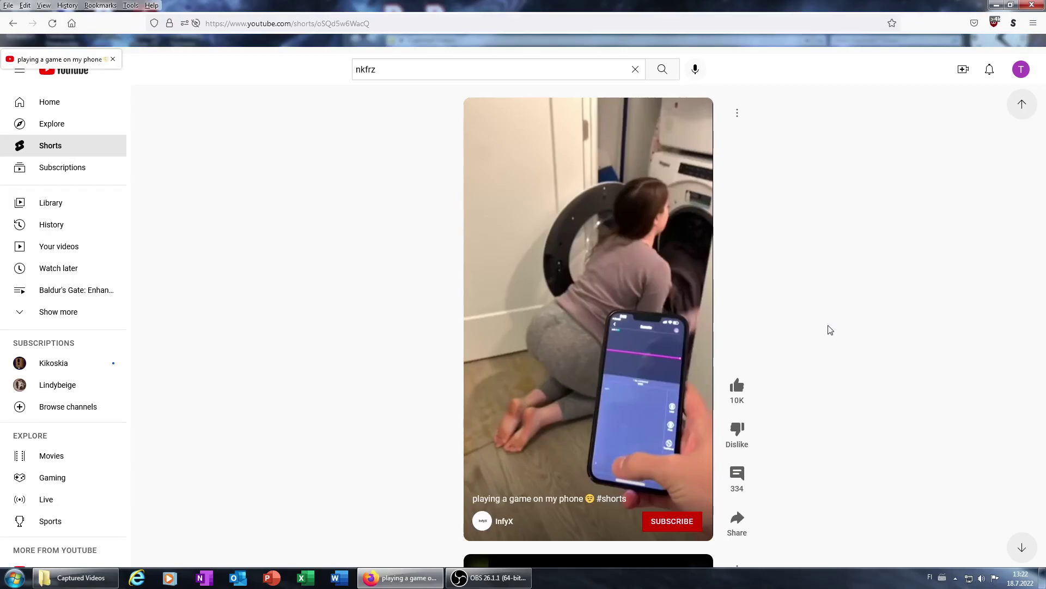
scroll(818, 354, down, 1)
scroll(761, 389, down, 1)
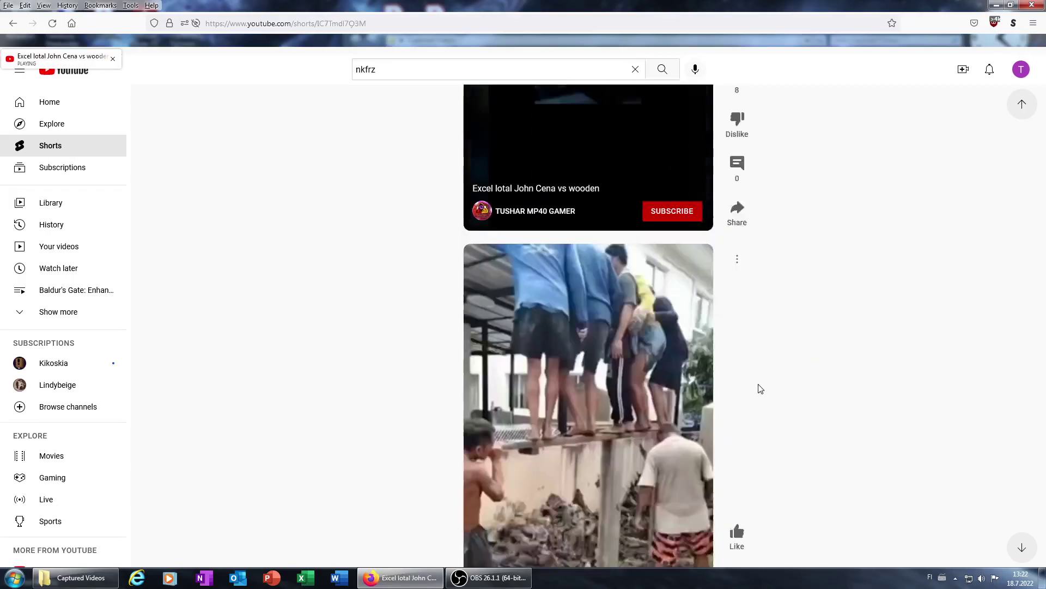
scroll(649, 353, down, 1)
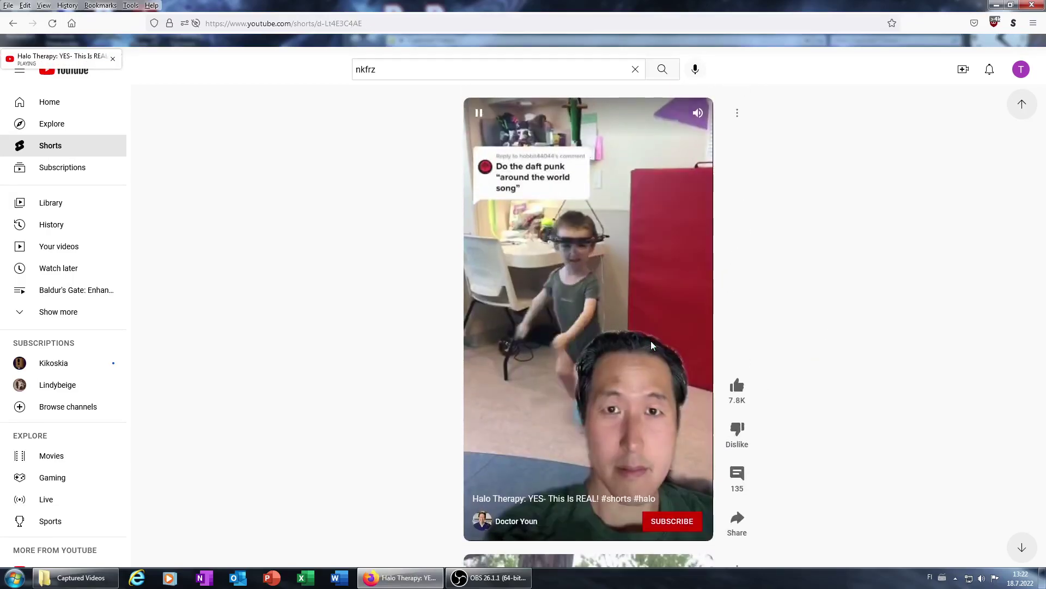
scroll(645, 349, down, 1)
scroll(651, 351, down, 1)
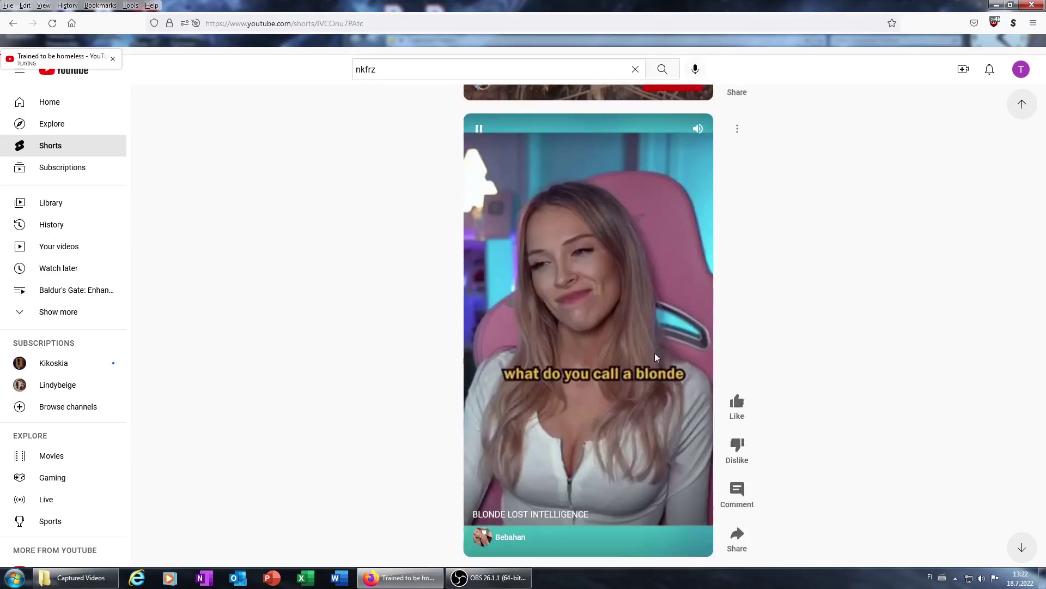
scroll(658, 350, down, 1)
scroll(663, 352, down, 1)
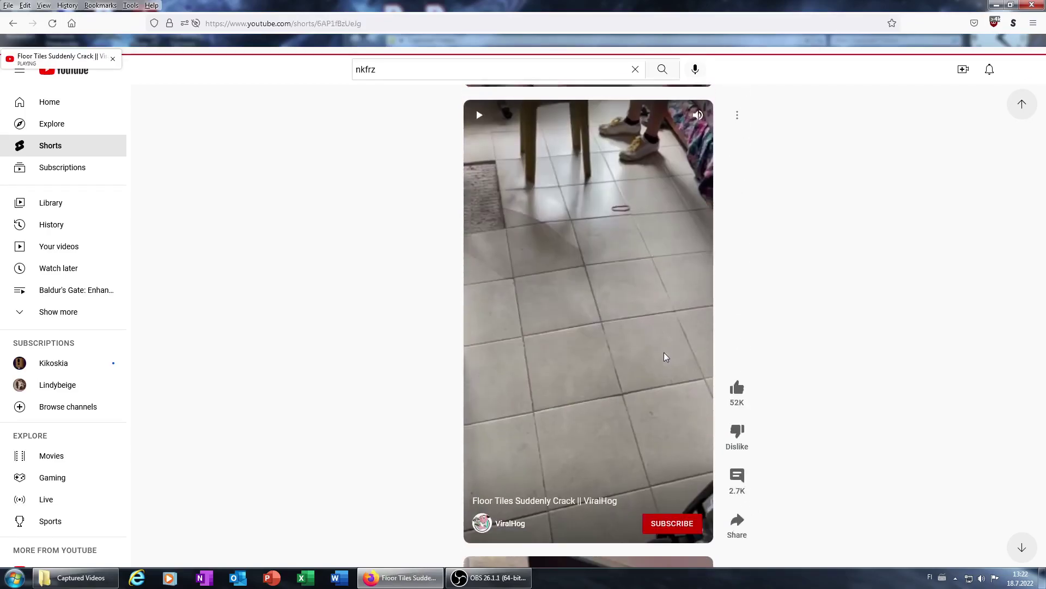
scroll(665, 351, down, 1)
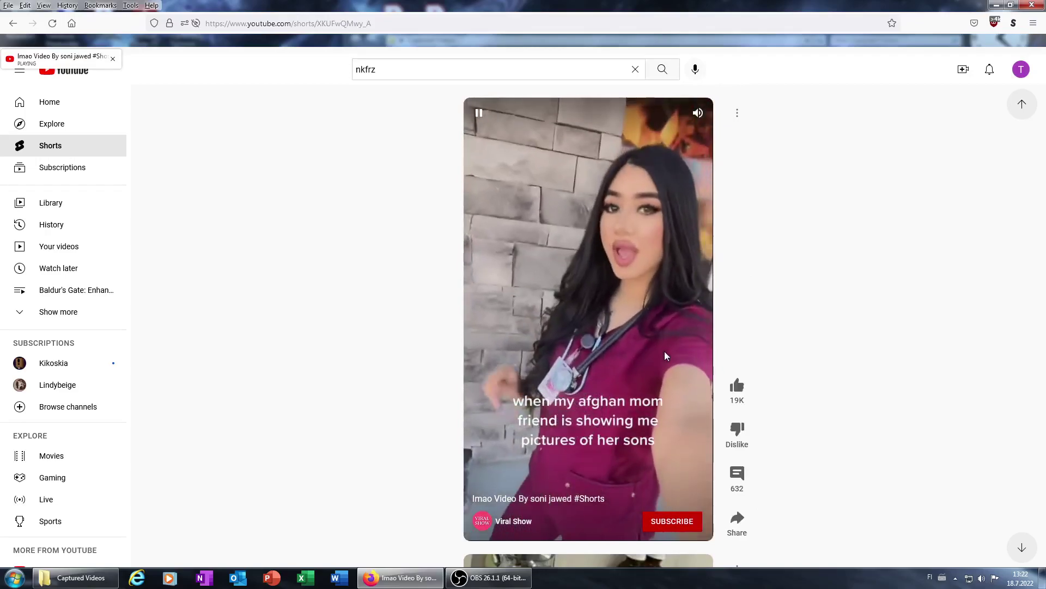
click(580, 465)
scroll(592, 467, down, 1)
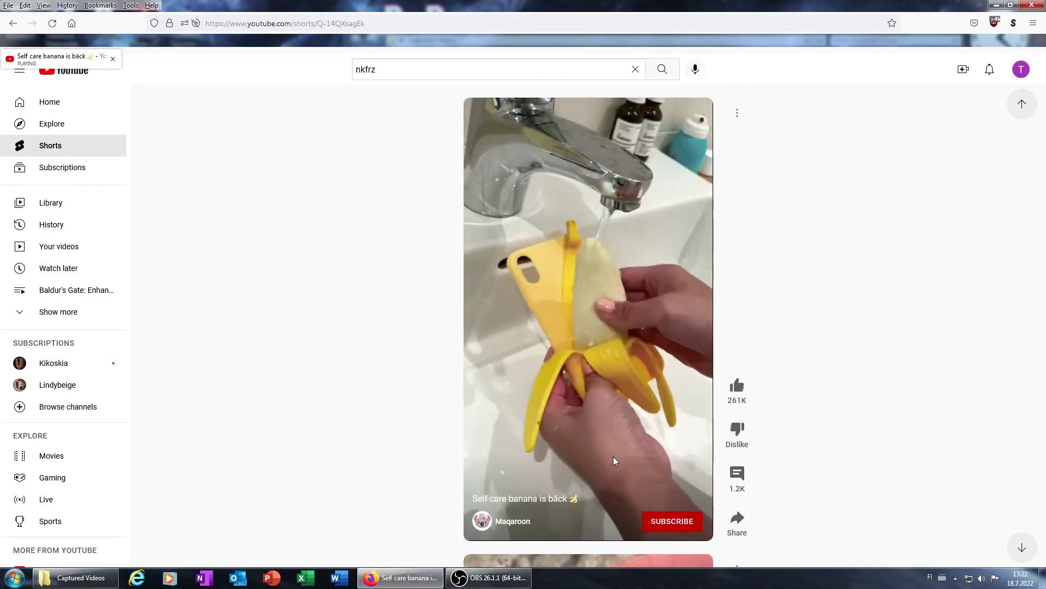
click(581, 344)
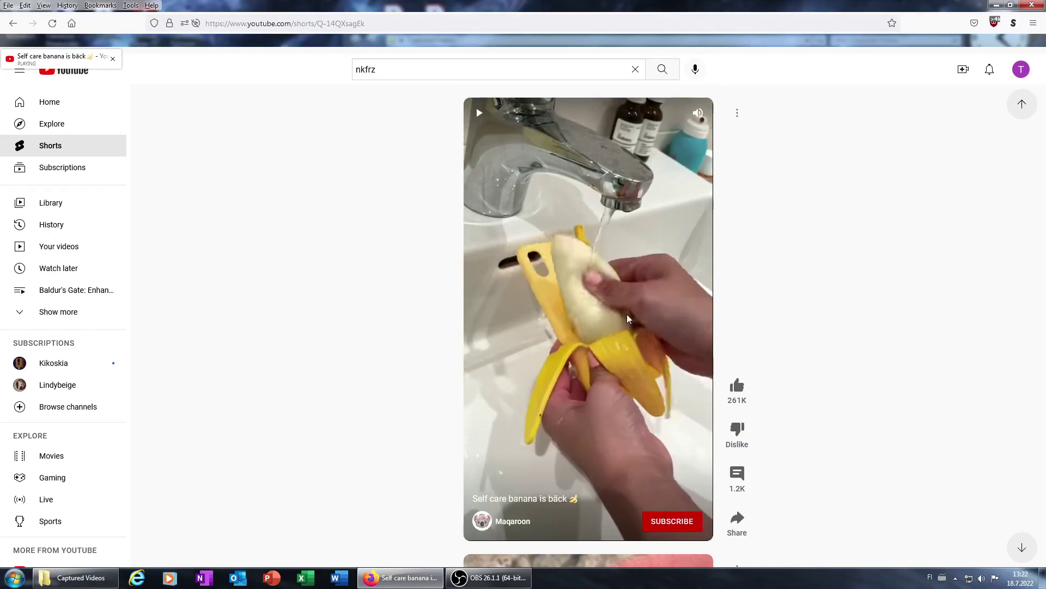
scroll(627, 314, down, 1)
scroll(603, 359, down, 1)
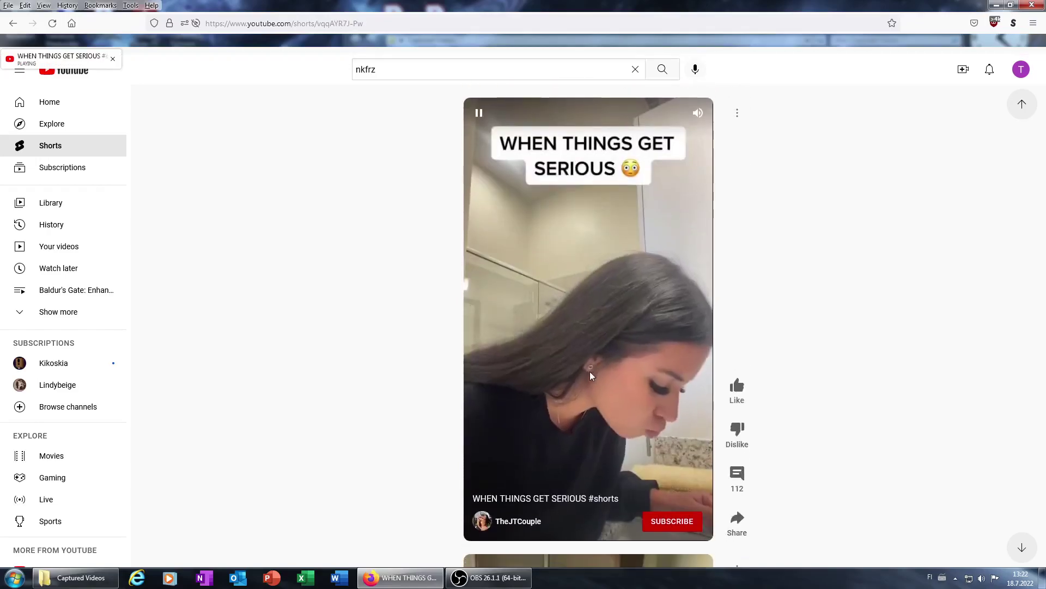
scroll(590, 371, down, 1)
scroll(592, 360, down, 1)
scroll(588, 370, down, 1)
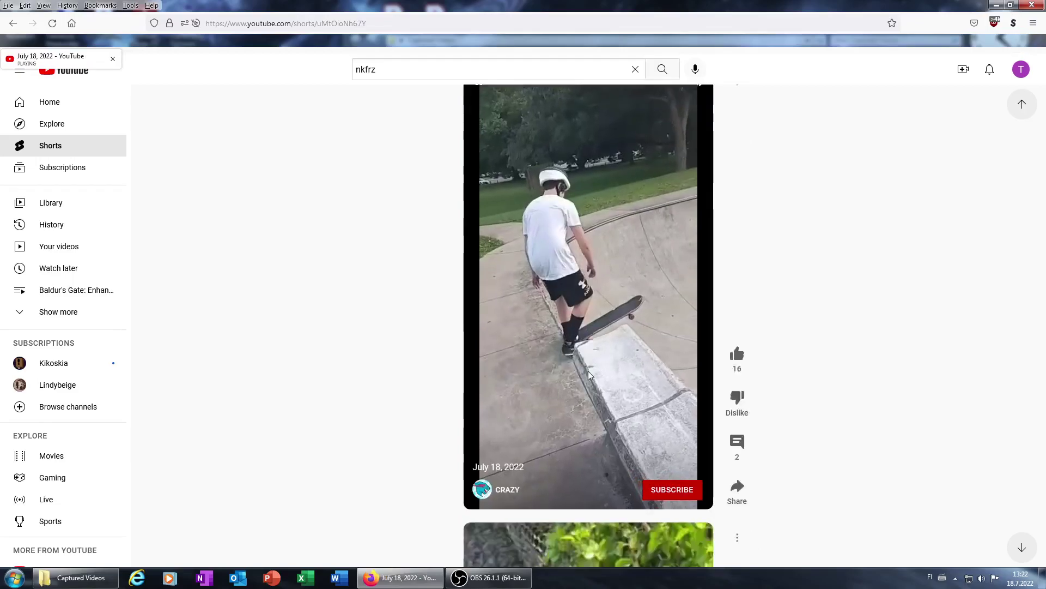
scroll(592, 370, down, 1)
scroll(594, 372, down, 1)
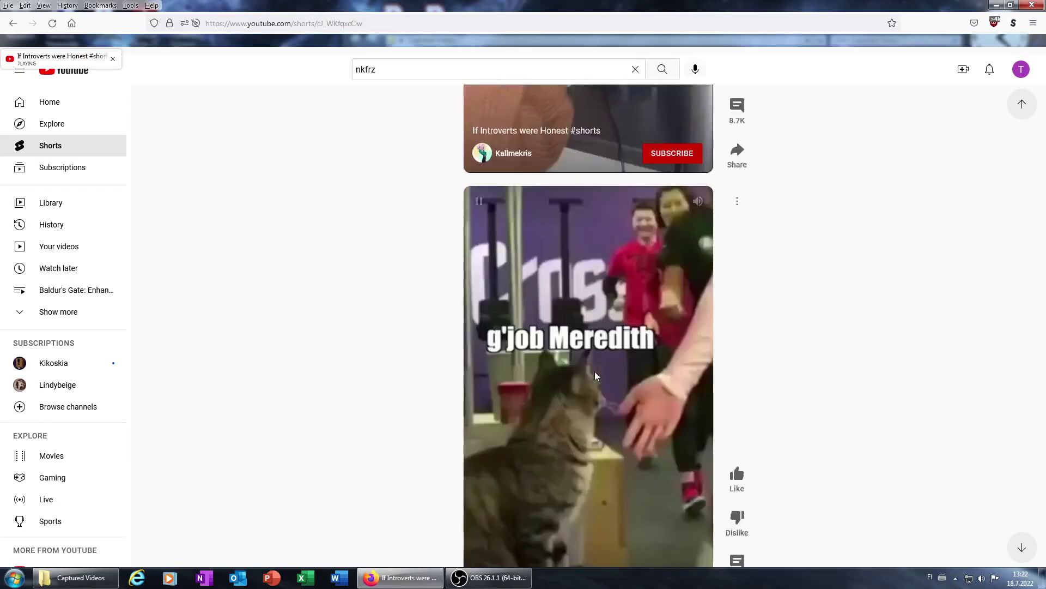
scroll(597, 368, down, 1)
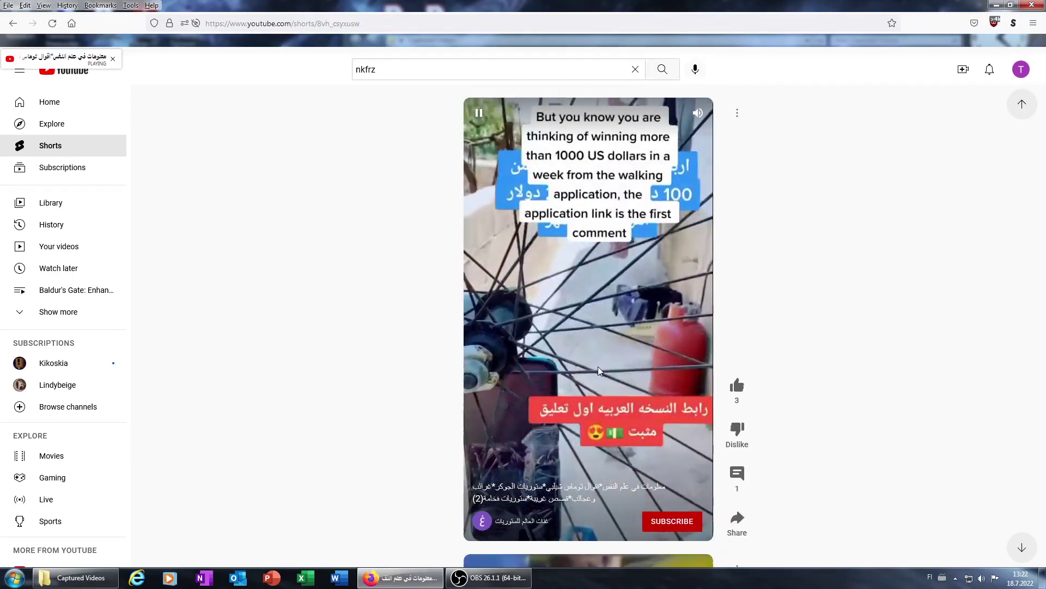
Pause the walking-app short promising over 1000 US dollars a week.
click(598, 367)
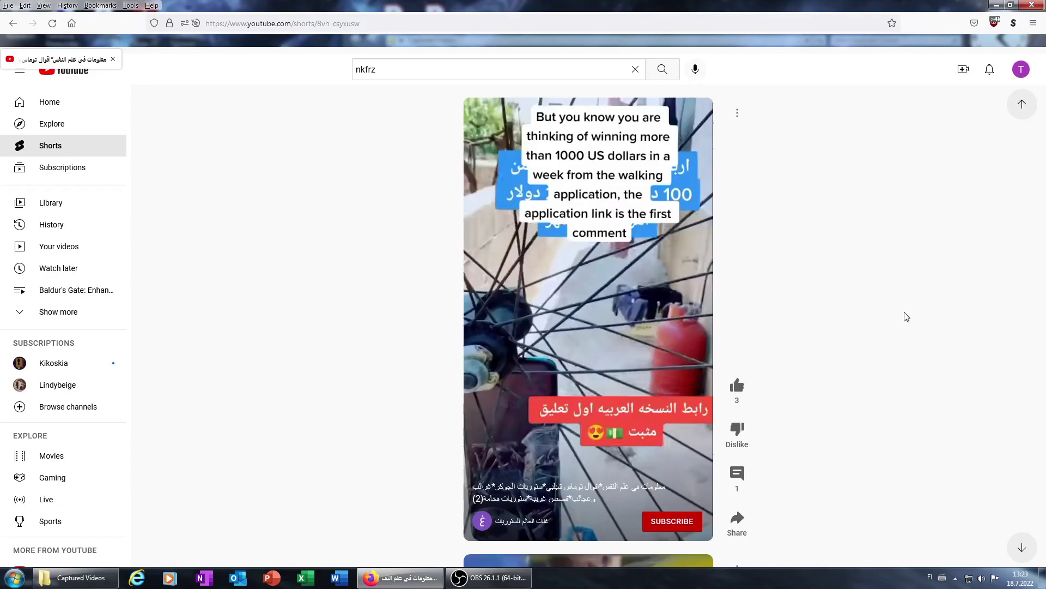
scroll(929, 319, down, 1)
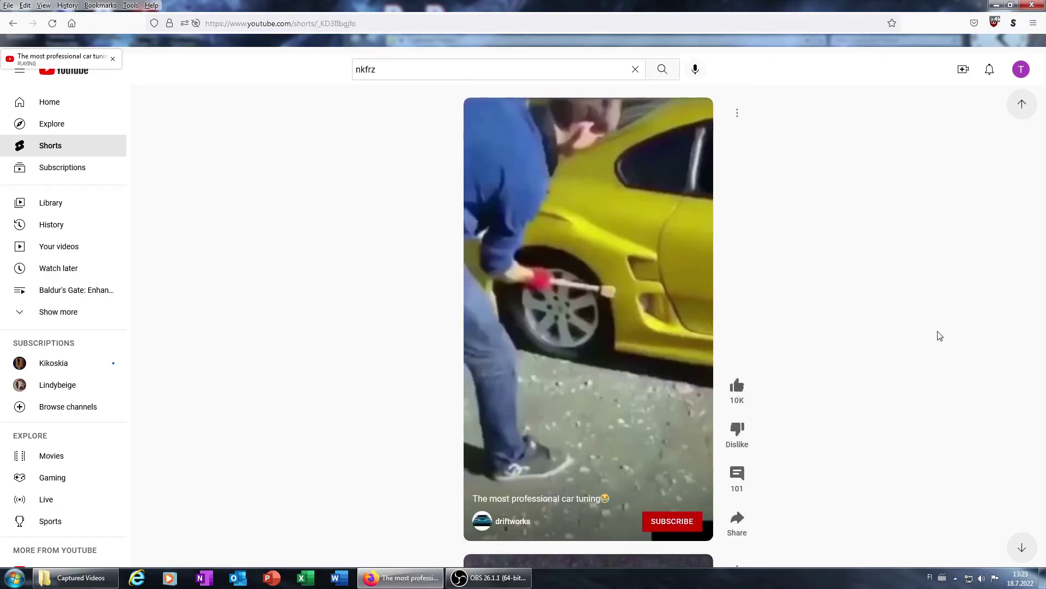
scroll(939, 335, down, 1)
scroll(845, 360, down, 1)
scroll(794, 362, down, 1)
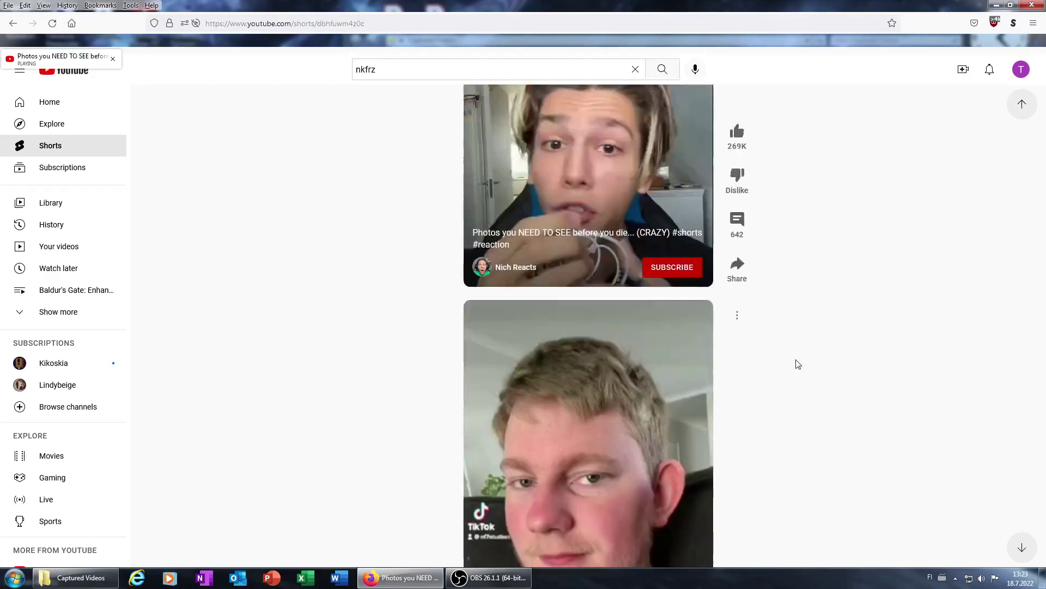
scroll(812, 358, down, 1)
scroll(820, 352, down, 1)
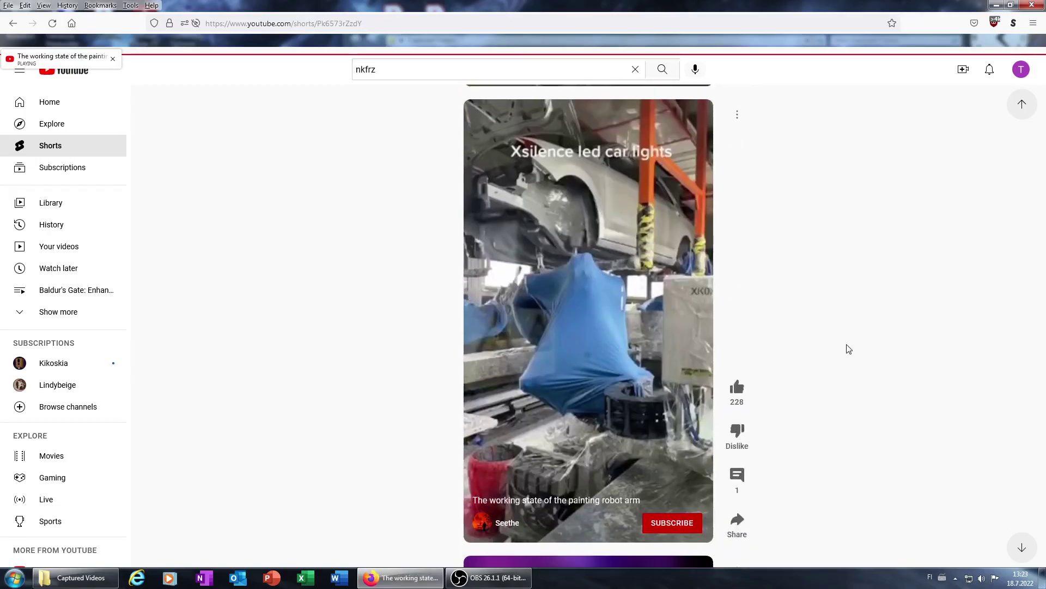
scroll(845, 346, down, 1)
scroll(848, 350, down, 1)
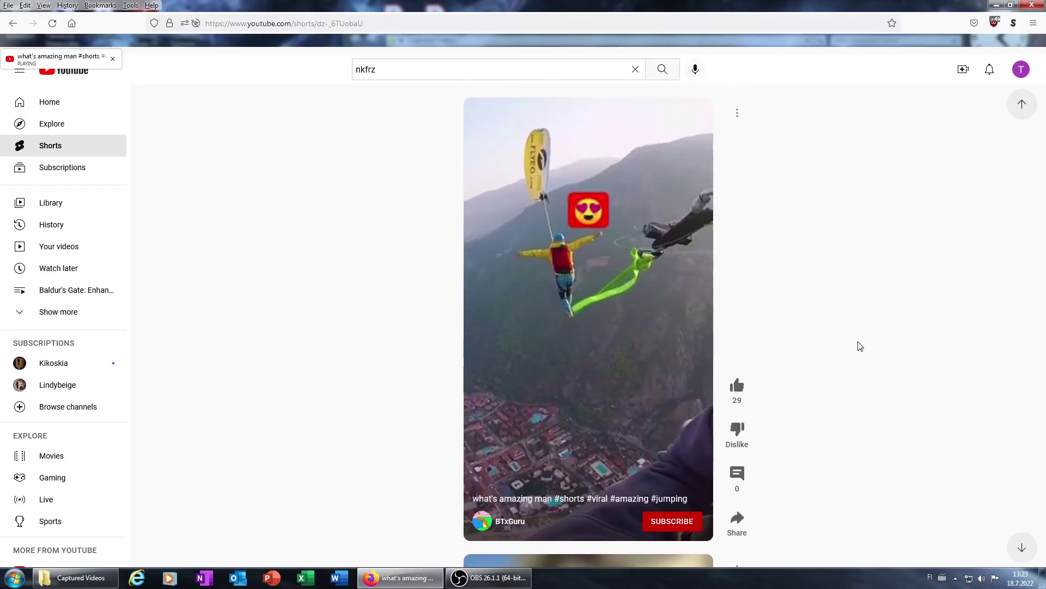
scroll(858, 346, down, 1)
scroll(860, 343, down, 1)
scroll(866, 342, down, 1)
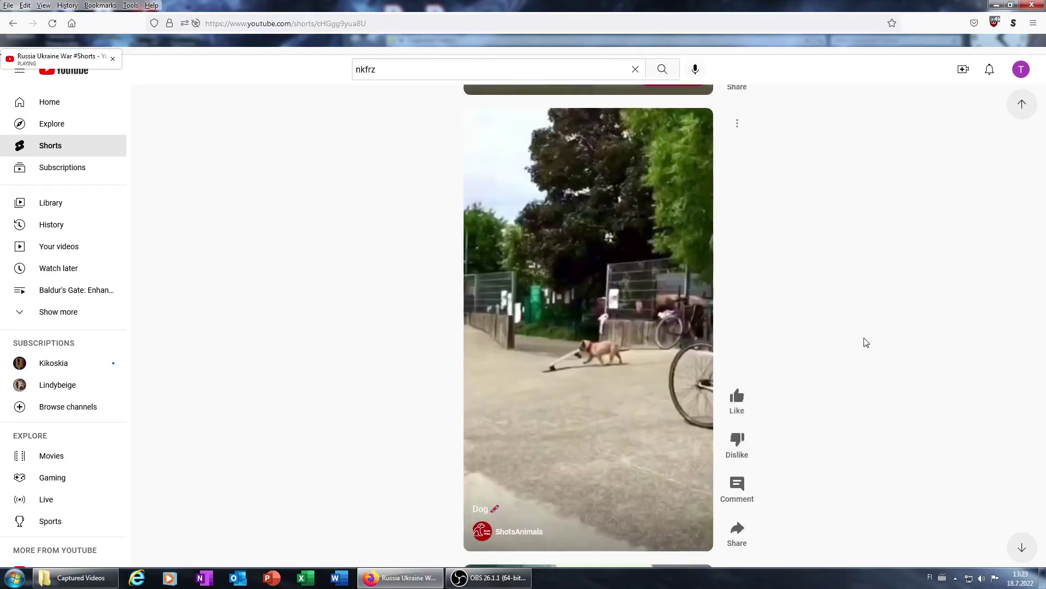
scroll(865, 345, down, 1)
scroll(866, 345, down, 1)
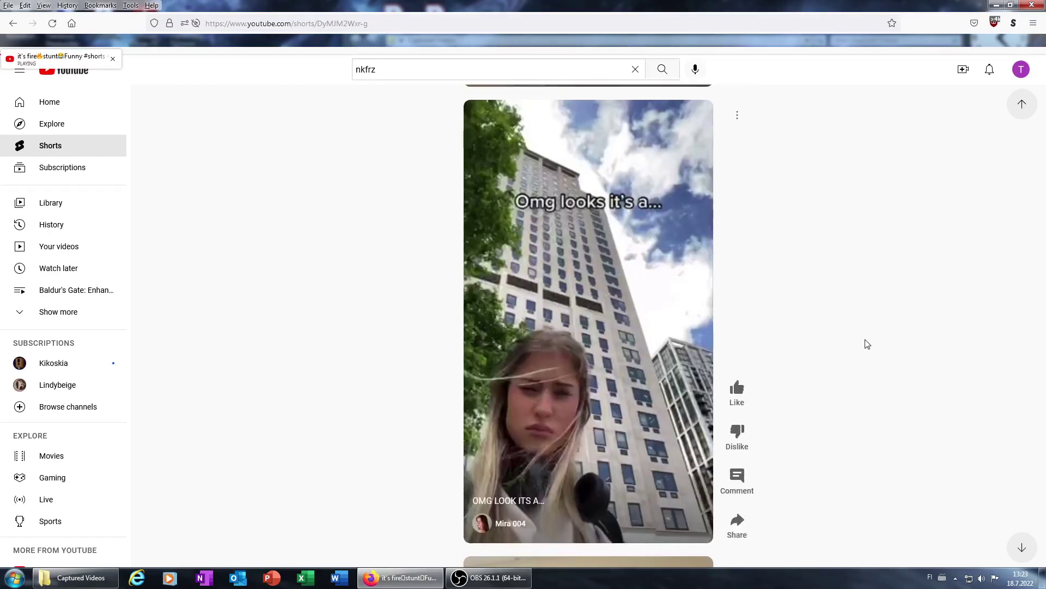
scroll(867, 344, down, 1)
scroll(867, 345, down, 1)
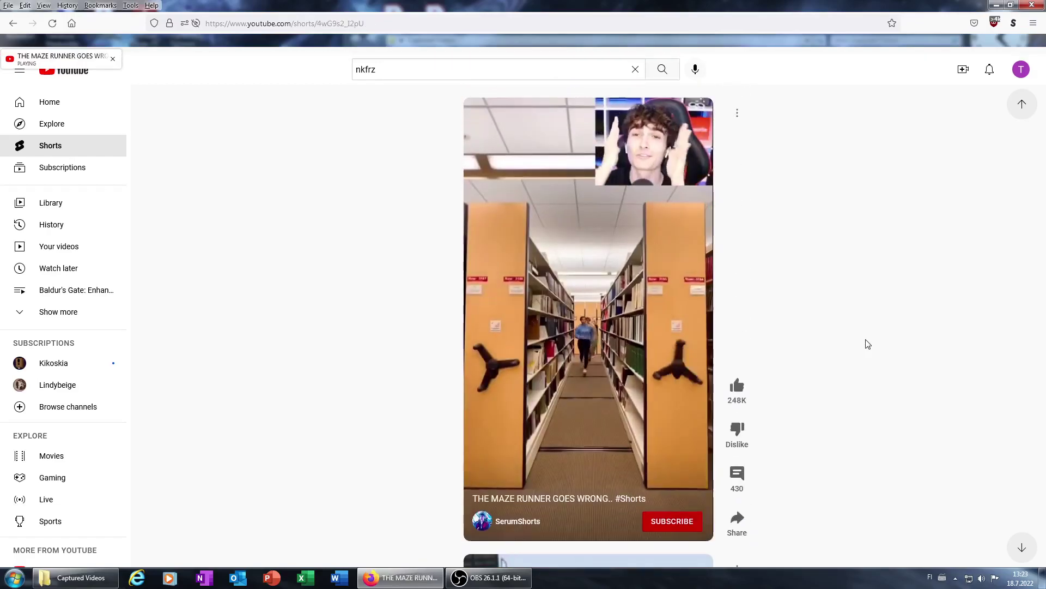
scroll(868, 344, down, 1)
scroll(867, 344, down, 1)
scroll(867, 345, down, 1)
scroll(868, 344, down, 1)
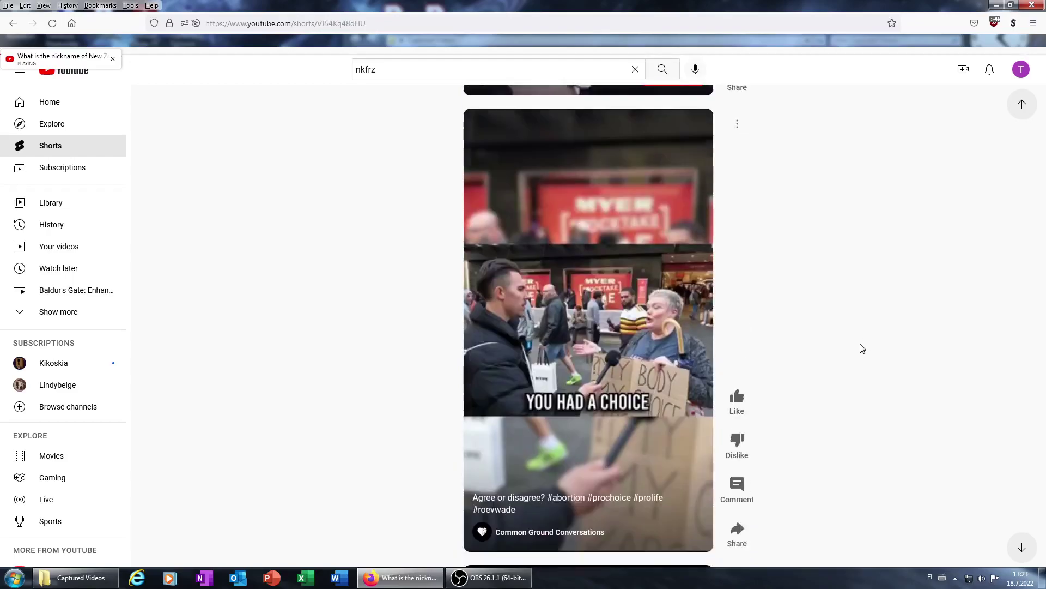
scroll(662, 277, up, 1)
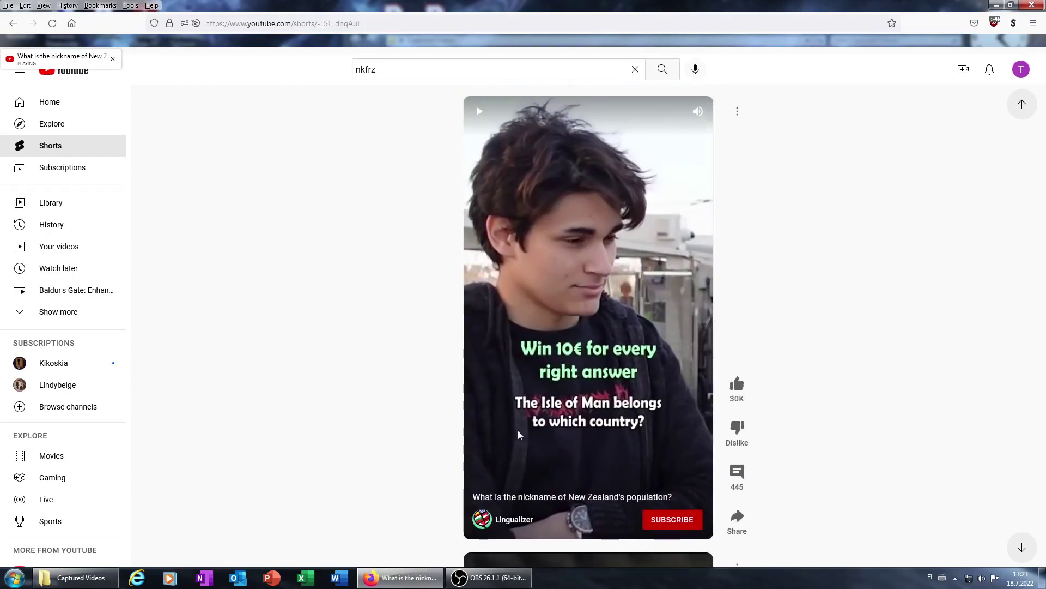
scroll(822, 433, down, 1)
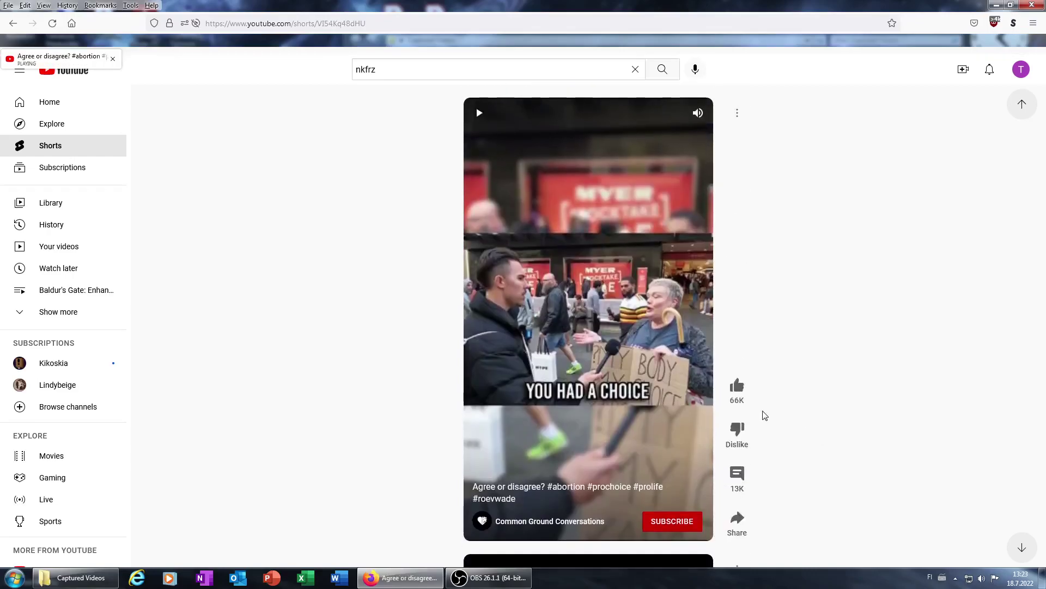
scroll(736, 413, down, 1)
scroll(626, 394, down, 1)
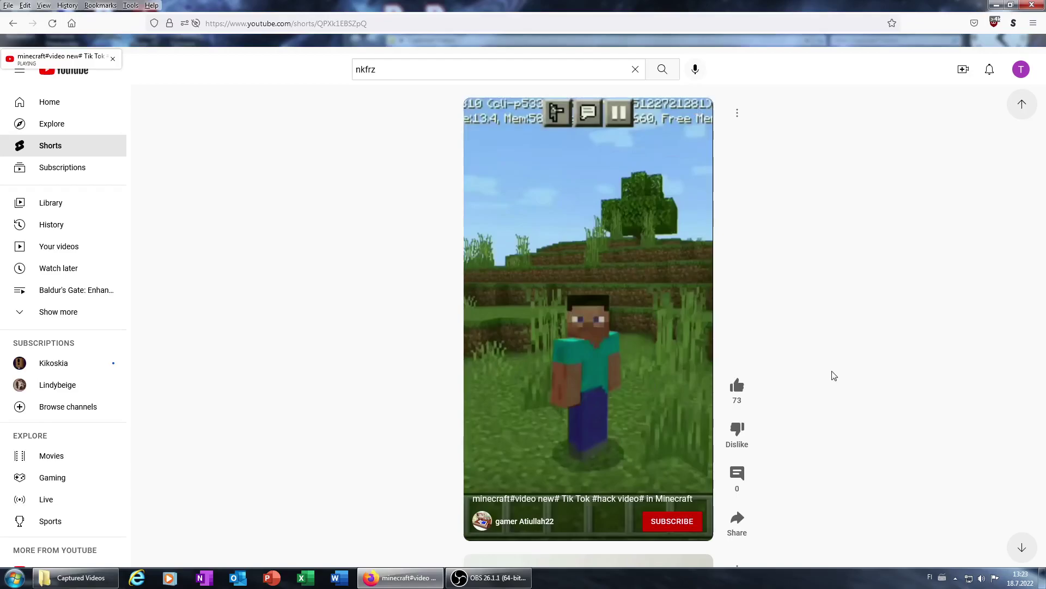
scroll(833, 375, down, 1)
scroll(804, 322, down, 1)
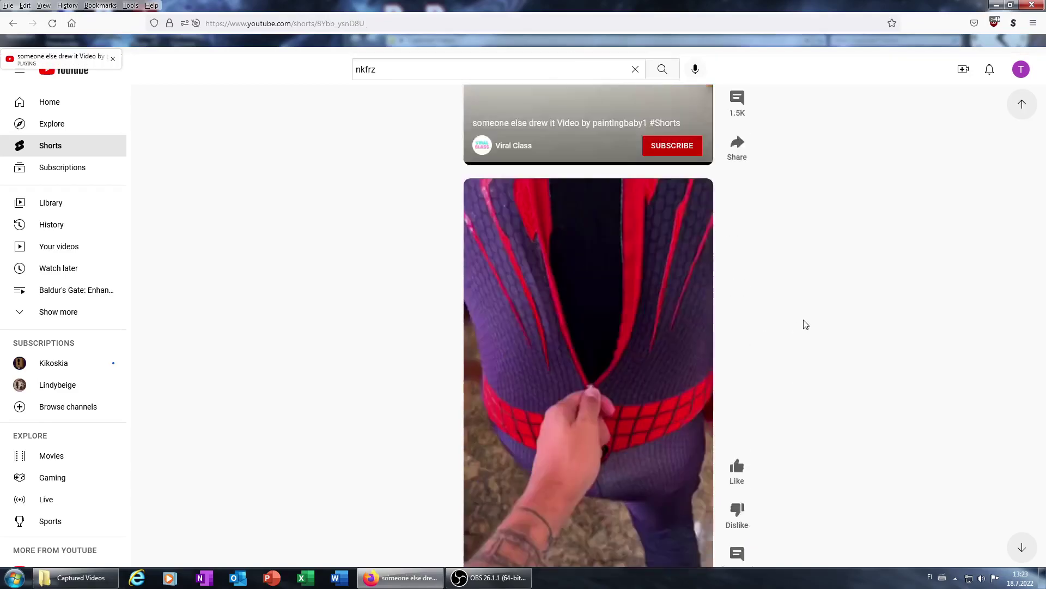
scroll(619, 352, down, 1)
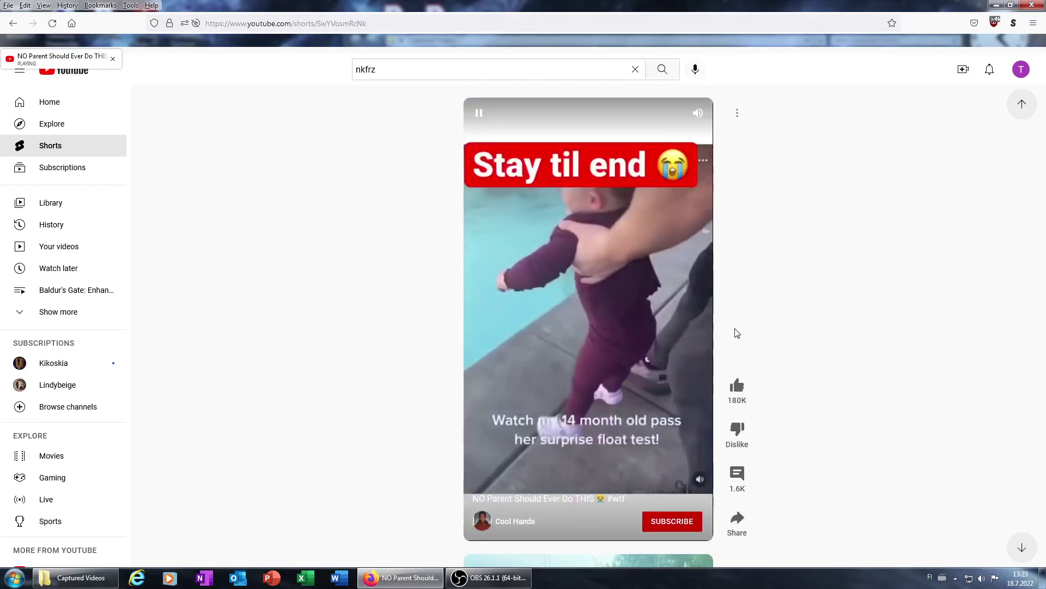
scroll(809, 324, down, 1)
scroll(797, 360, down, 1)
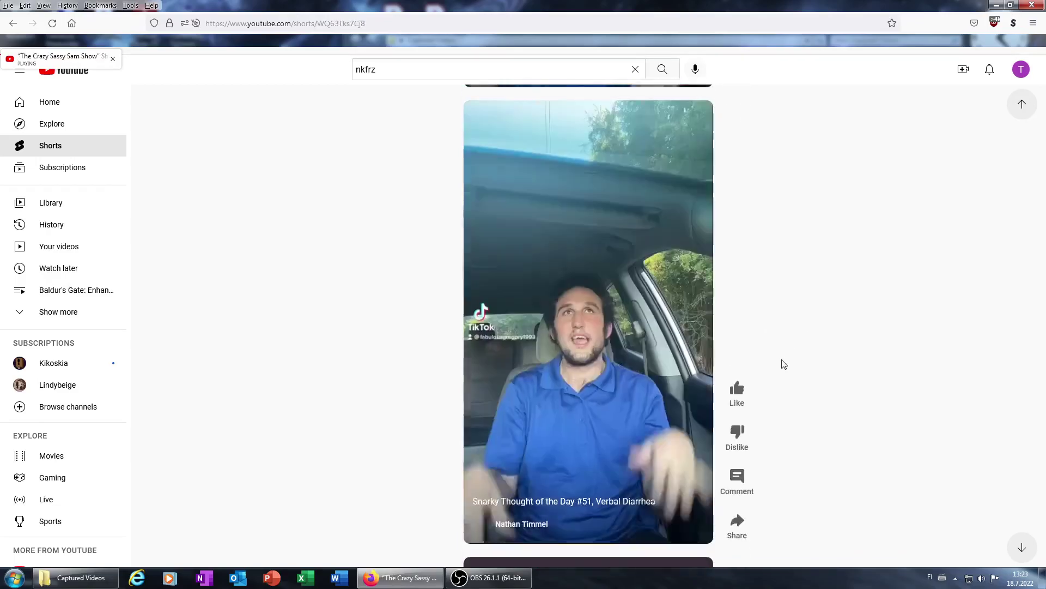
scroll(792, 368, down, 1)
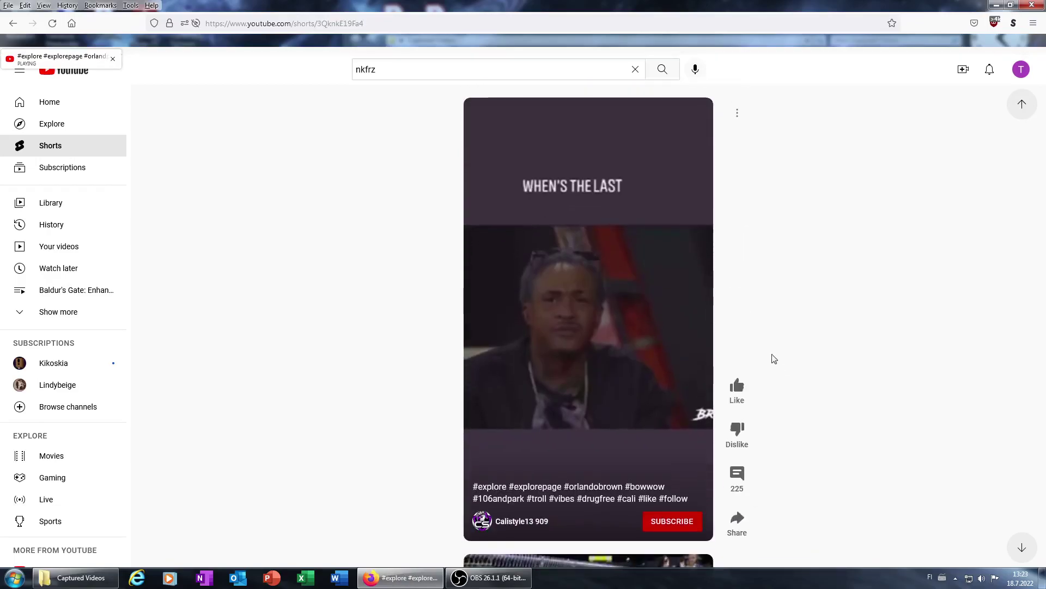
scroll(776, 356, down, 1)
scroll(808, 339, down, 1)
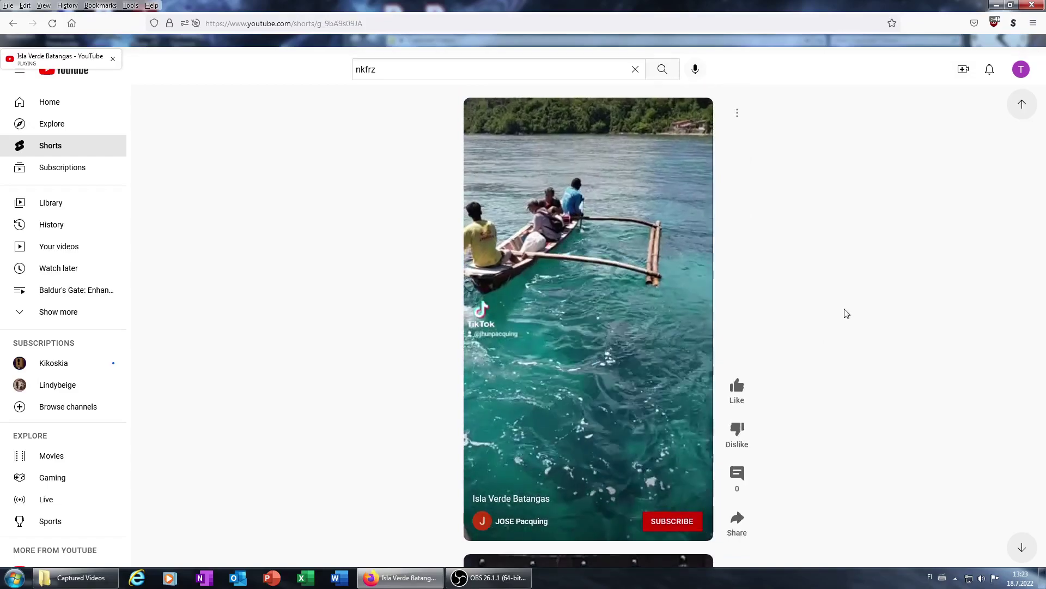
scroll(846, 313, down, 1)
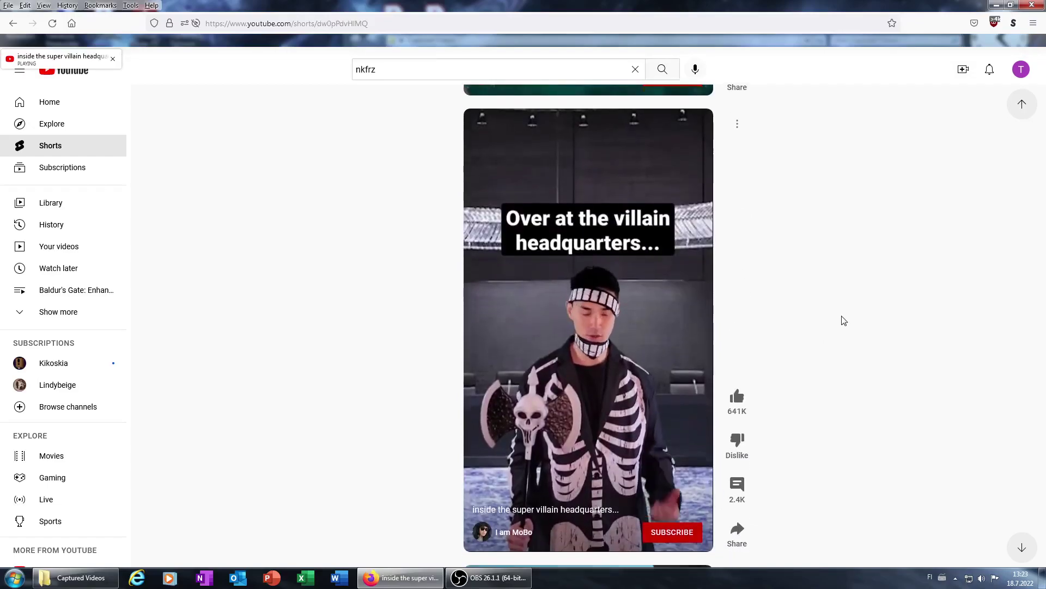
scroll(827, 342, down, 1)
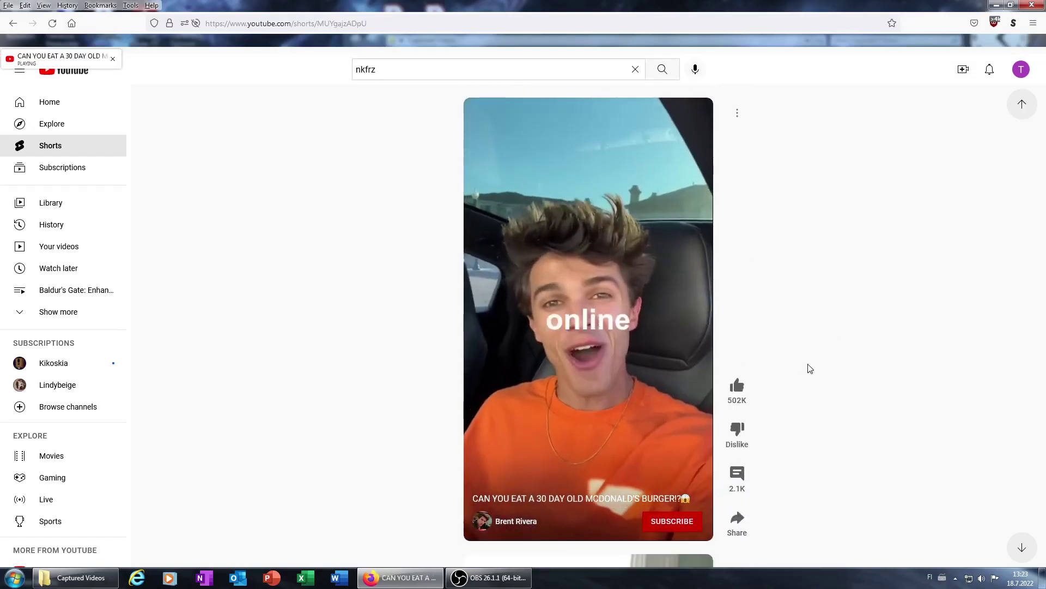
scroll(808, 366, down, 1)
scroll(807, 372, down, 1)
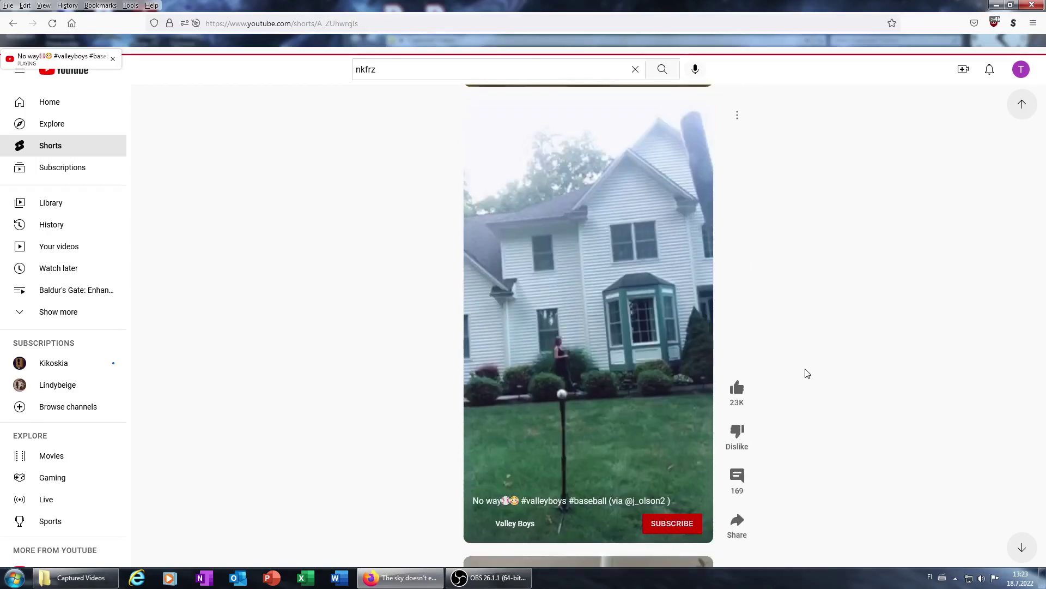
scroll(806, 372, down, 1)
scroll(810, 362, down, 1)
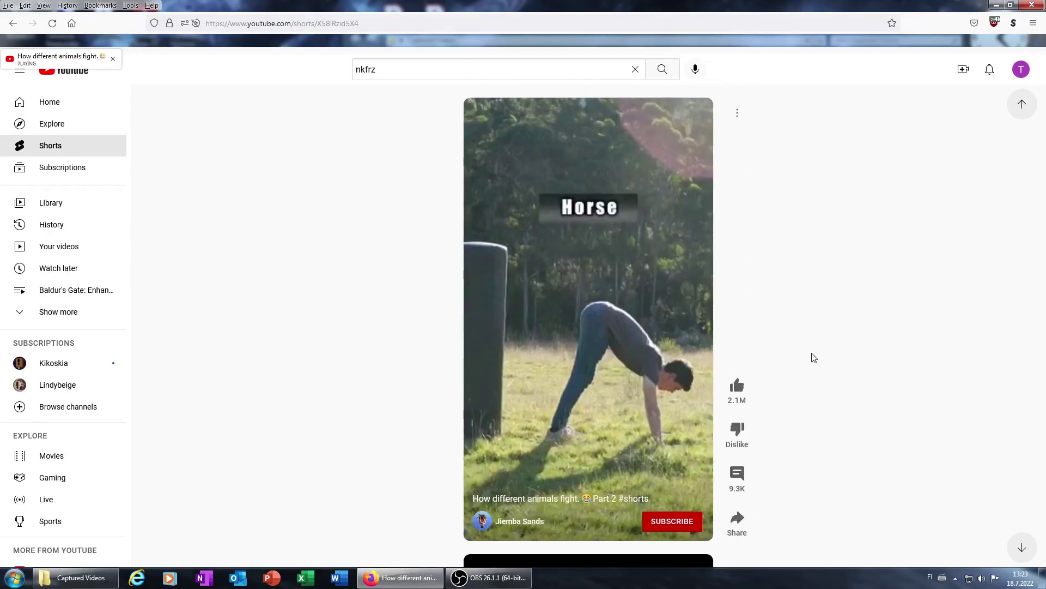
scroll(810, 359, down, 1)
scroll(817, 358, down, 1)
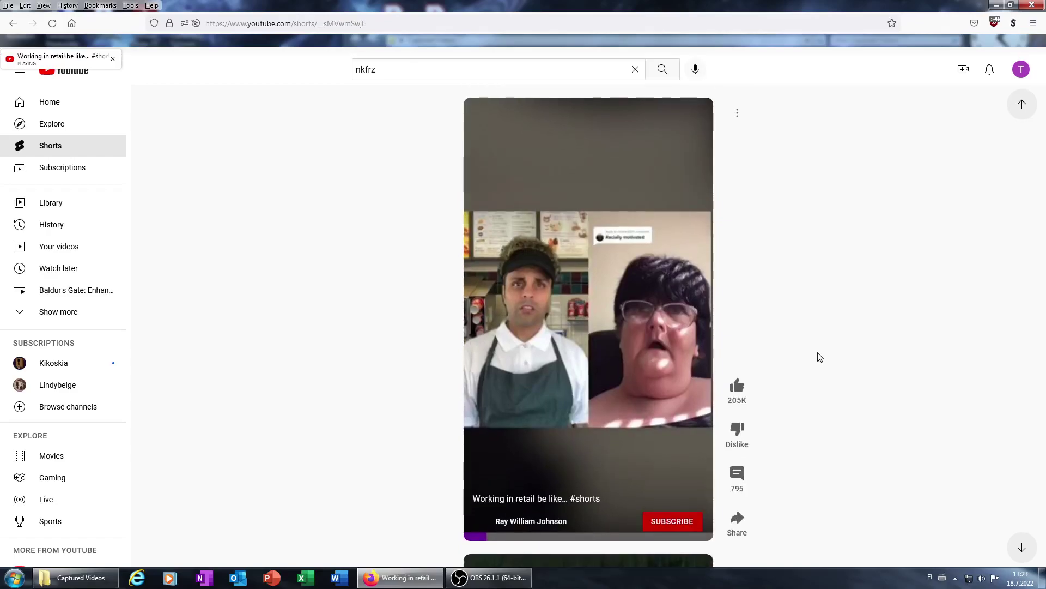
scroll(815, 359, down, 1)
scroll(810, 365, down, 1)
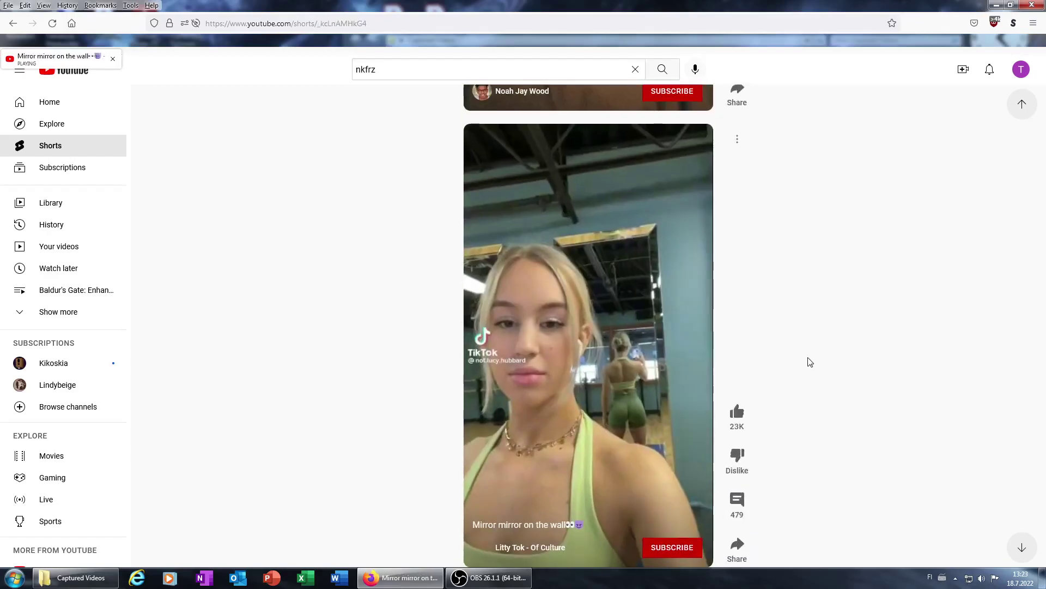
scroll(798, 374, down, 1)
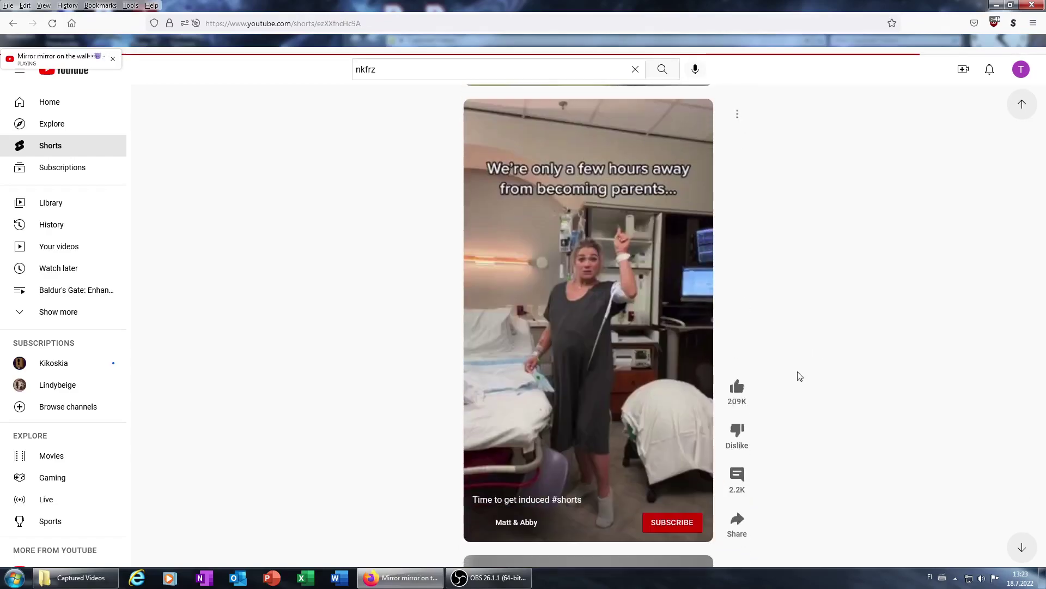
scroll(795, 380, down, 1)
scroll(802, 373, down, 1)
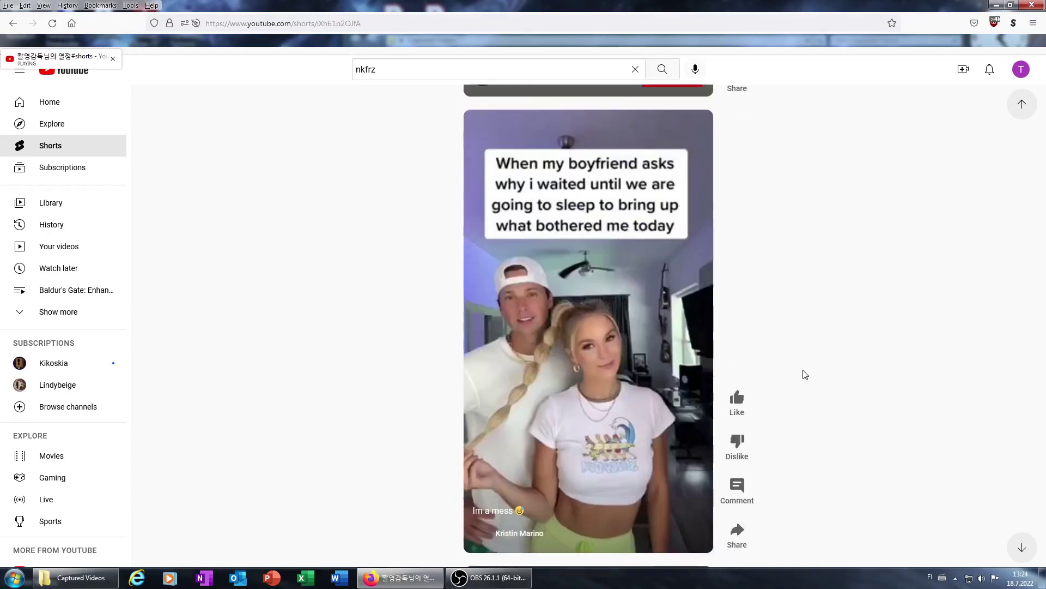
scroll(801, 374, down, 1)
scroll(801, 373, up, 1)
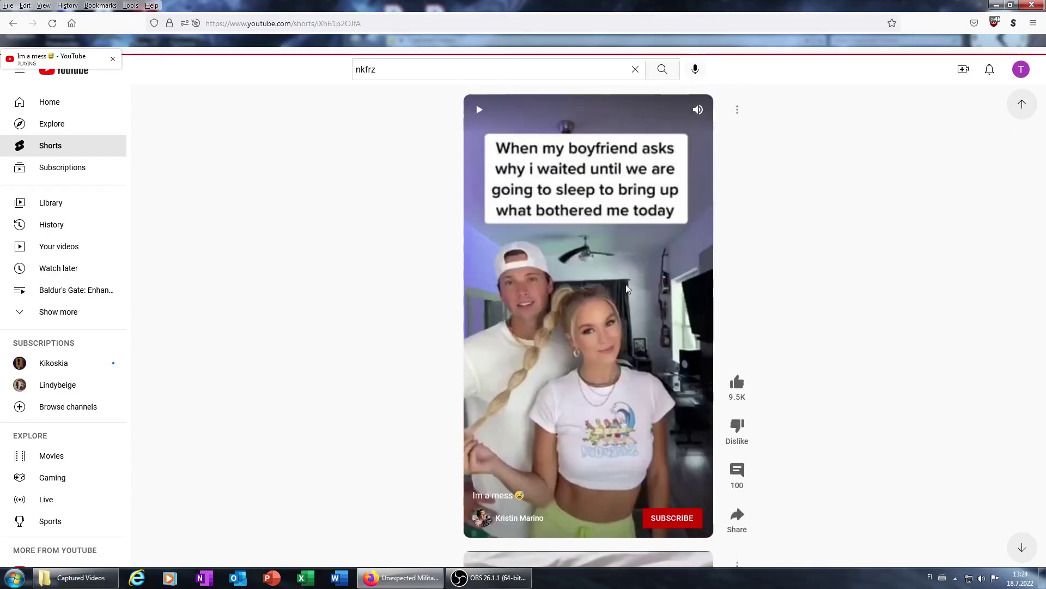
Pause the boyfriend short and the Unexpected Military short while scrolling down.
click(616, 358)
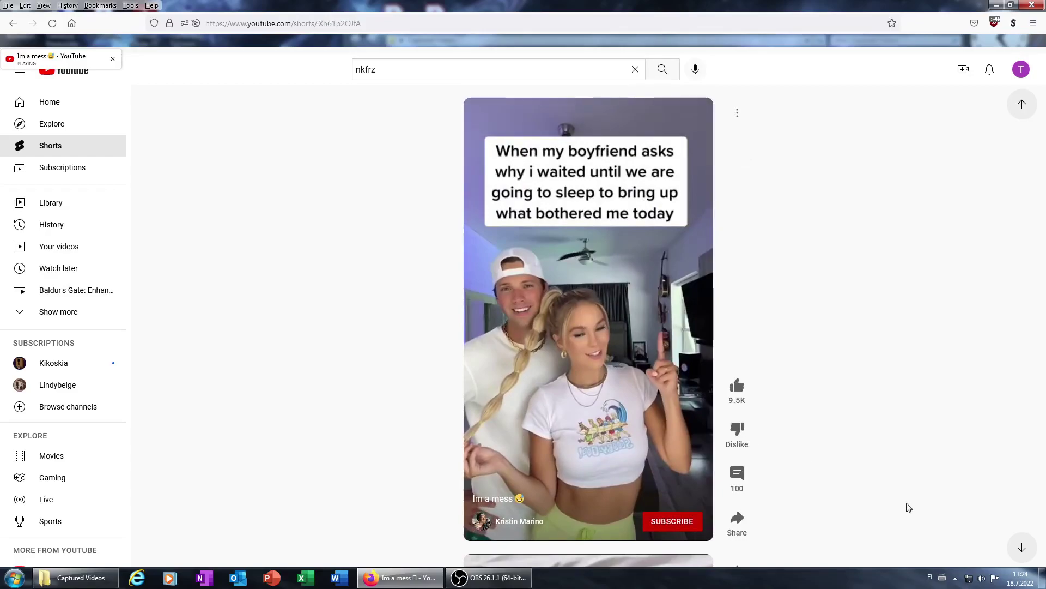
scroll(897, 343, down, 1)
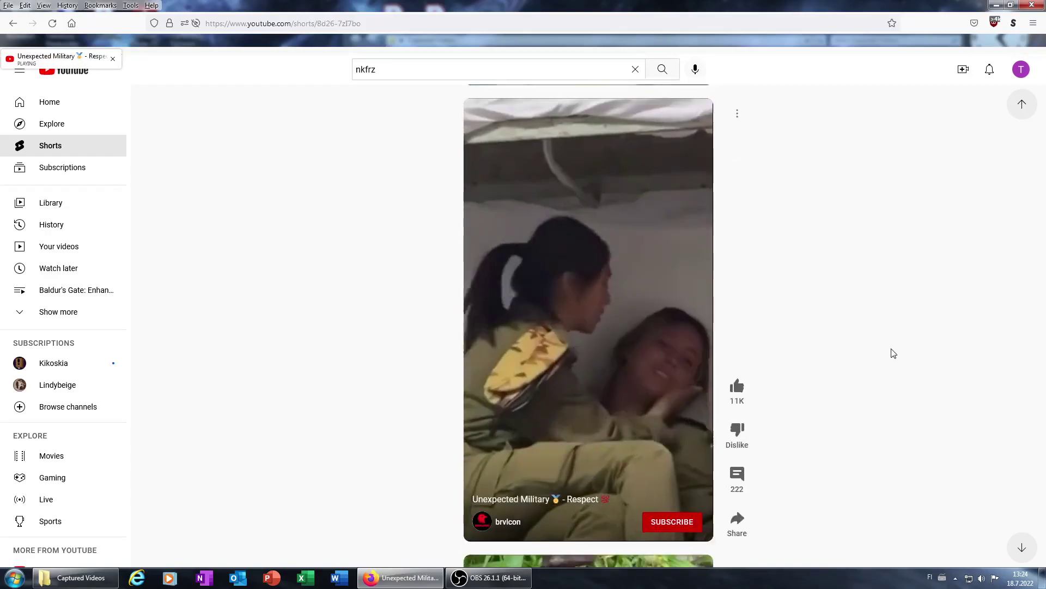
scroll(890, 353, down, 1)
scroll(877, 358, up, 1)
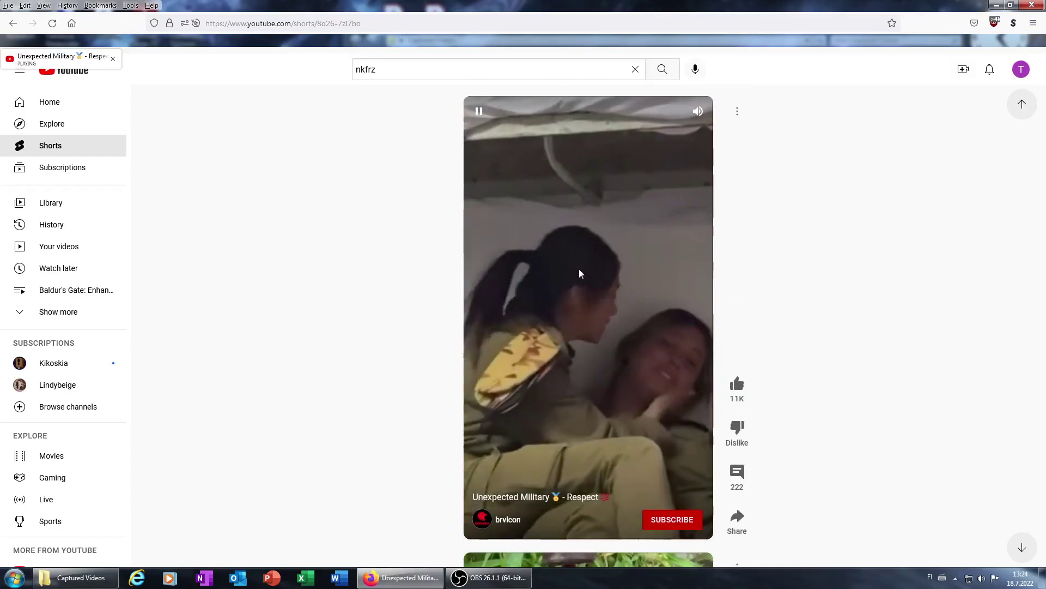
click(589, 349)
scroll(826, 423, down, 1)
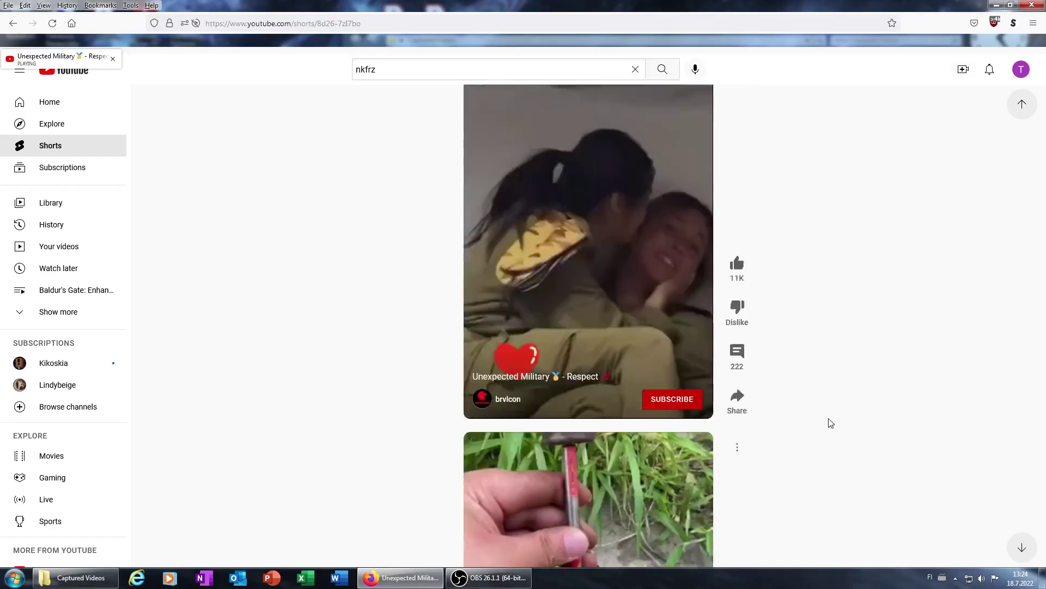
scroll(828, 386, down, 1)
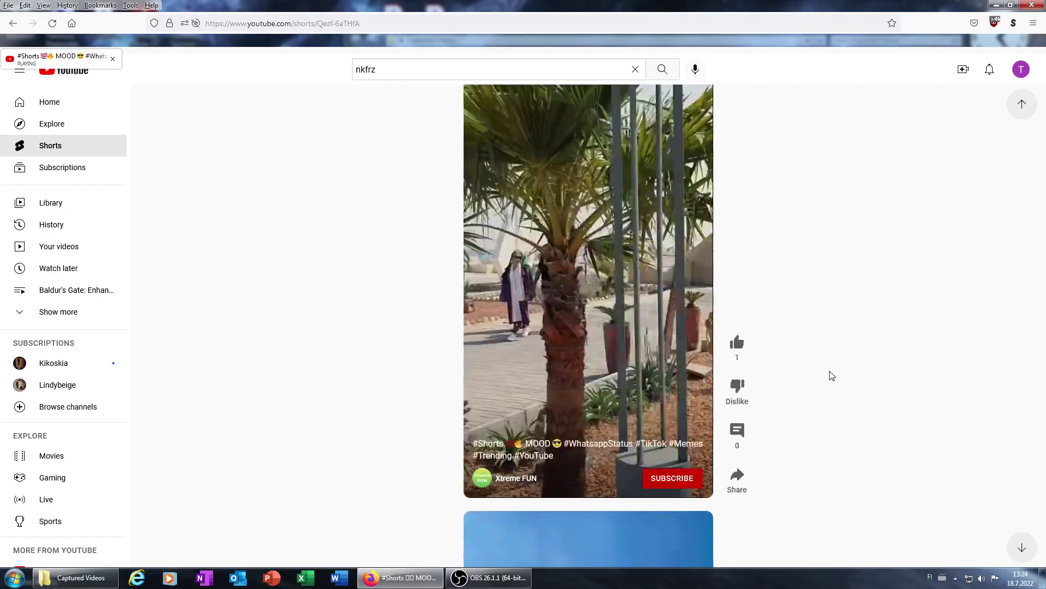
scroll(826, 386, down, 1)
scroll(822, 385, down, 1)
scroll(817, 386, down, 1)
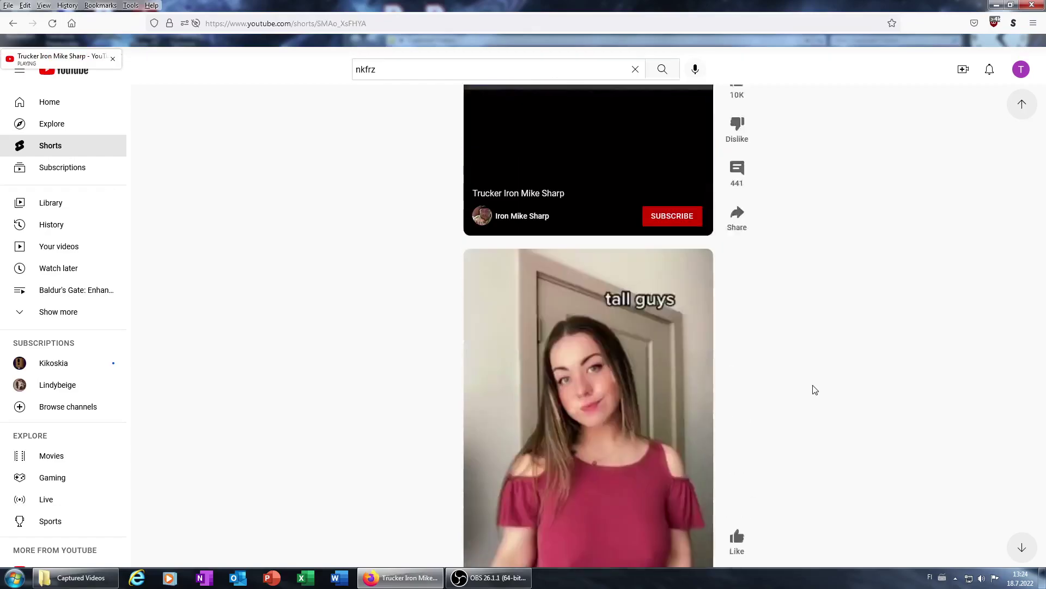
scroll(810, 378, down, 1)
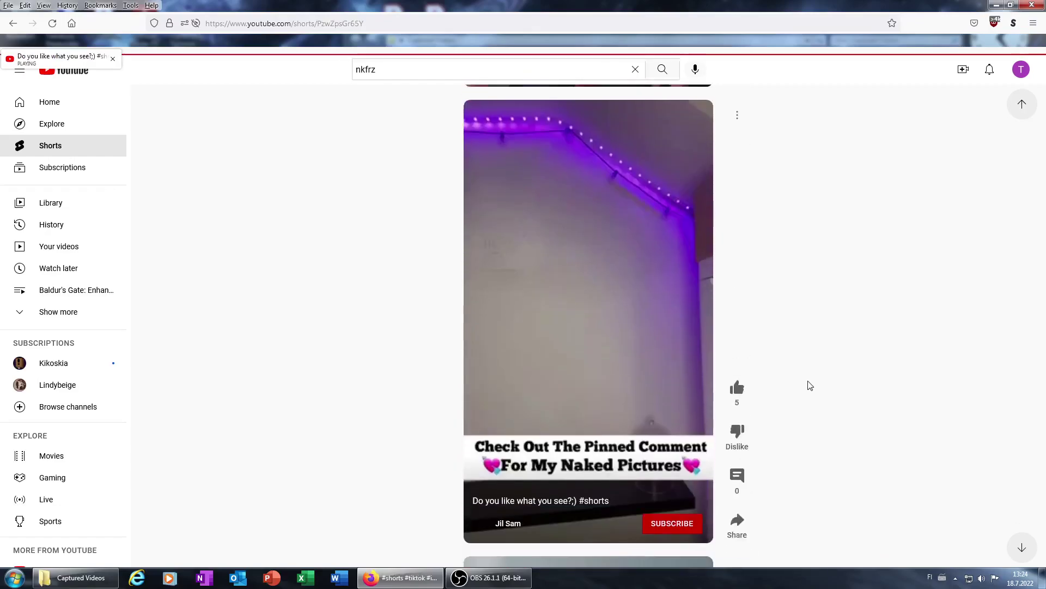
scroll(807, 386, down, 1)
scroll(802, 385, down, 1)
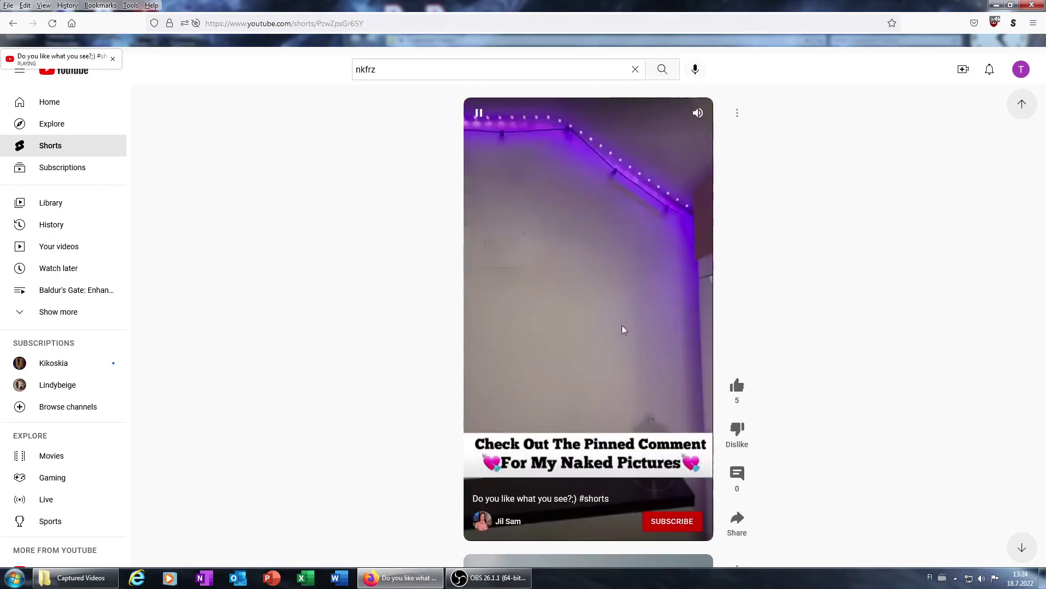
Pause the Jill Sam short whose pinned comment advertises naked pictures.
click(541, 412)
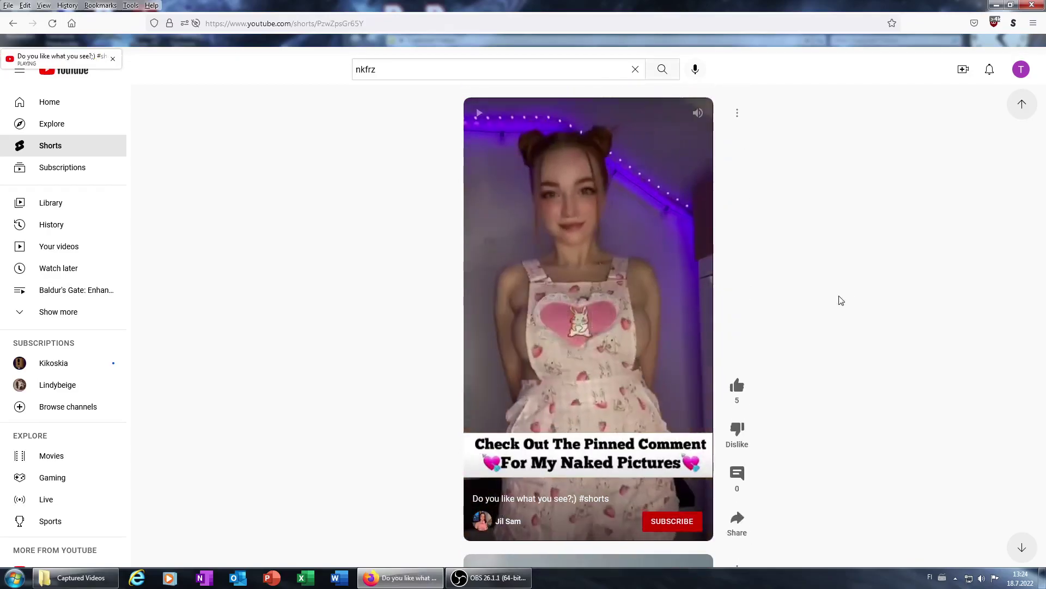
scroll(848, 295, down, 1)
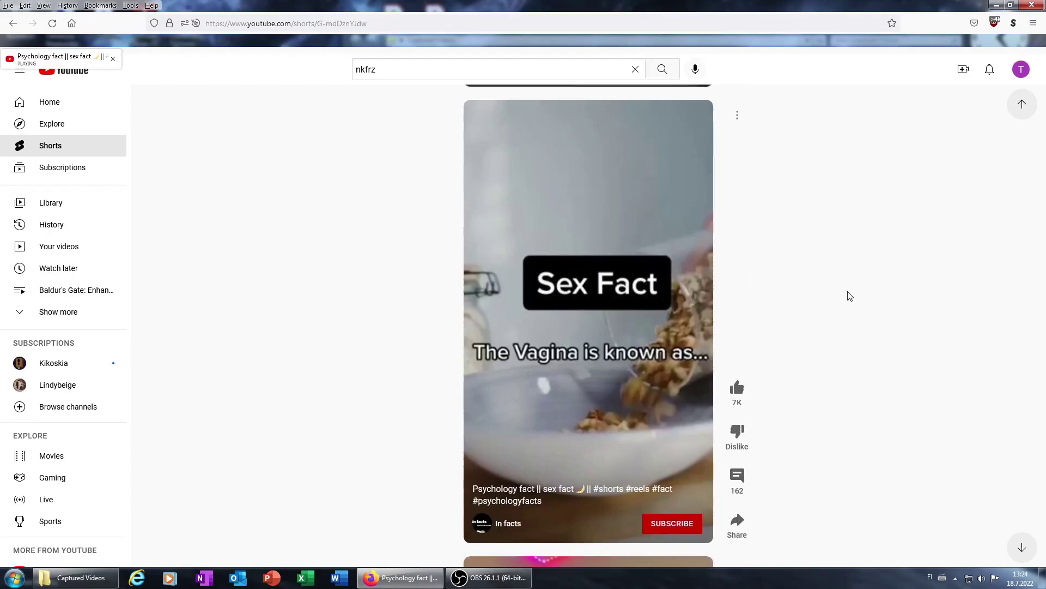
scroll(848, 296, down, 1)
scroll(848, 296, up, 1)
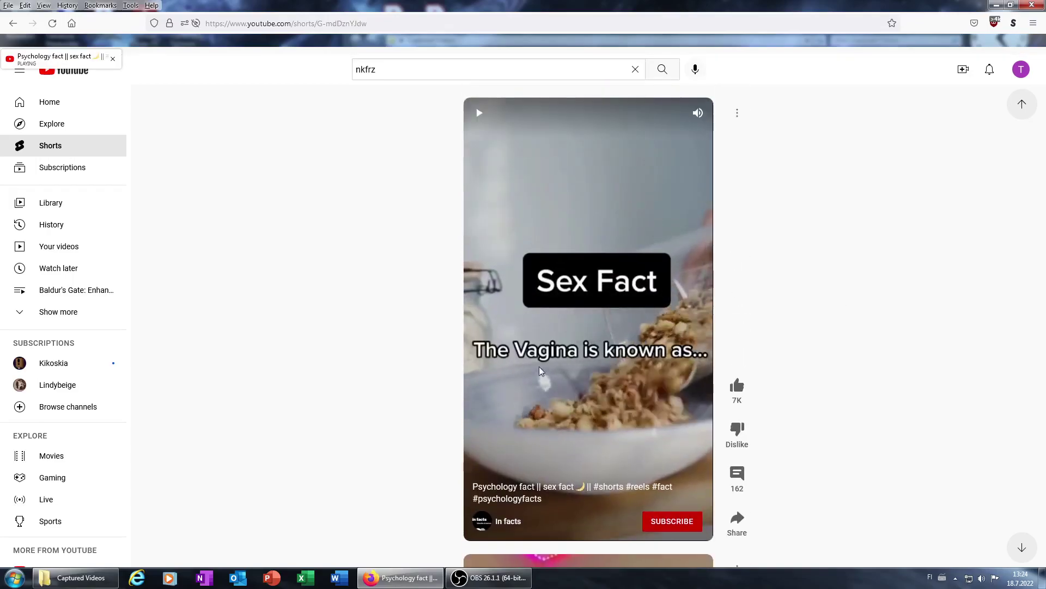
scroll(809, 400, down, 1)
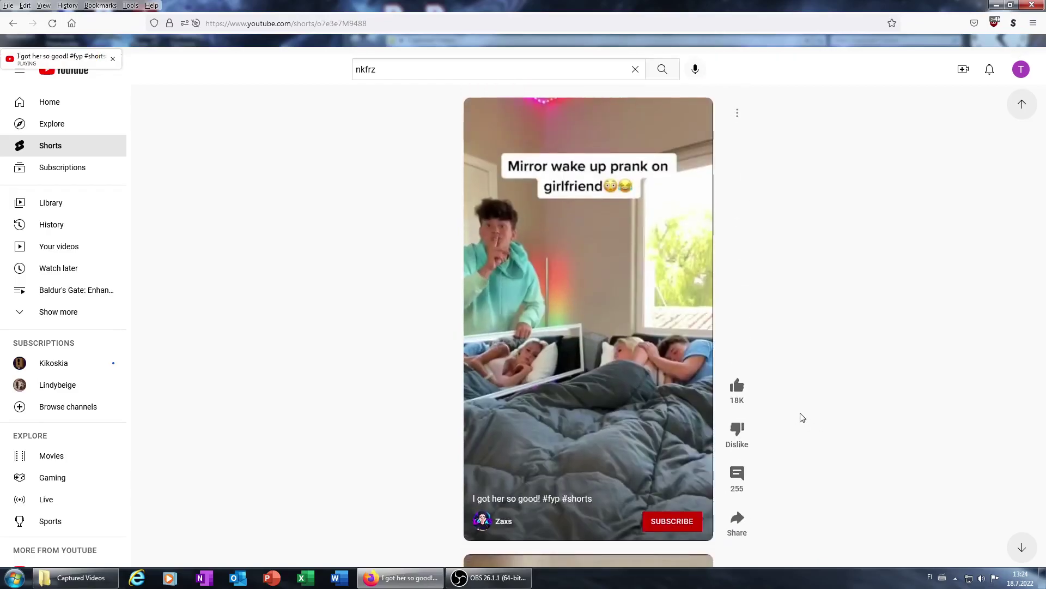
scroll(799, 418, down, 1)
Pause the '9-14 minutes' Sex Fact short.
click(523, 440)
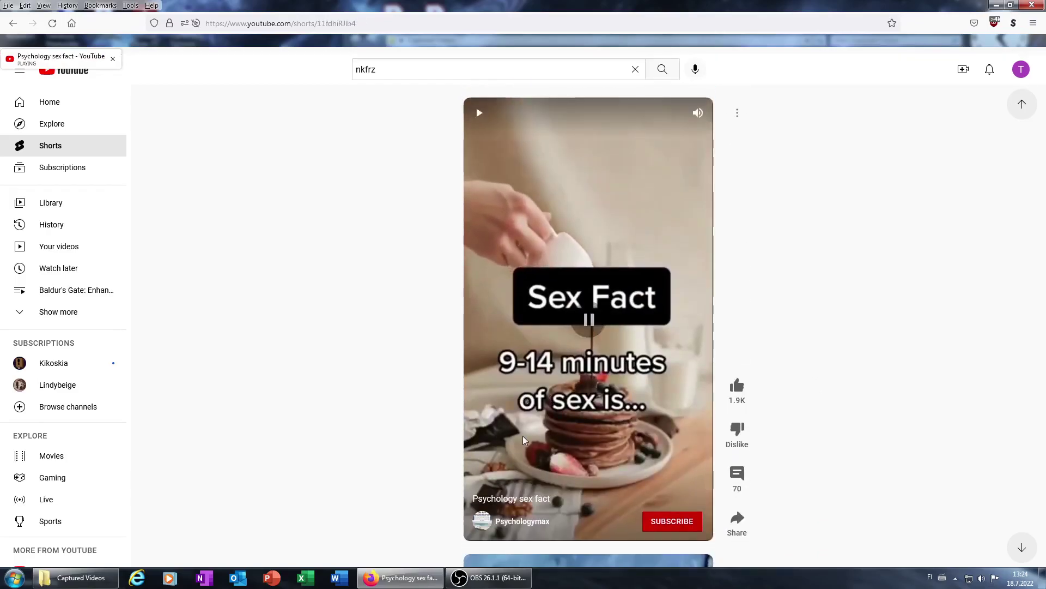
scroll(761, 427, down, 1)
scroll(761, 428, down, 1)
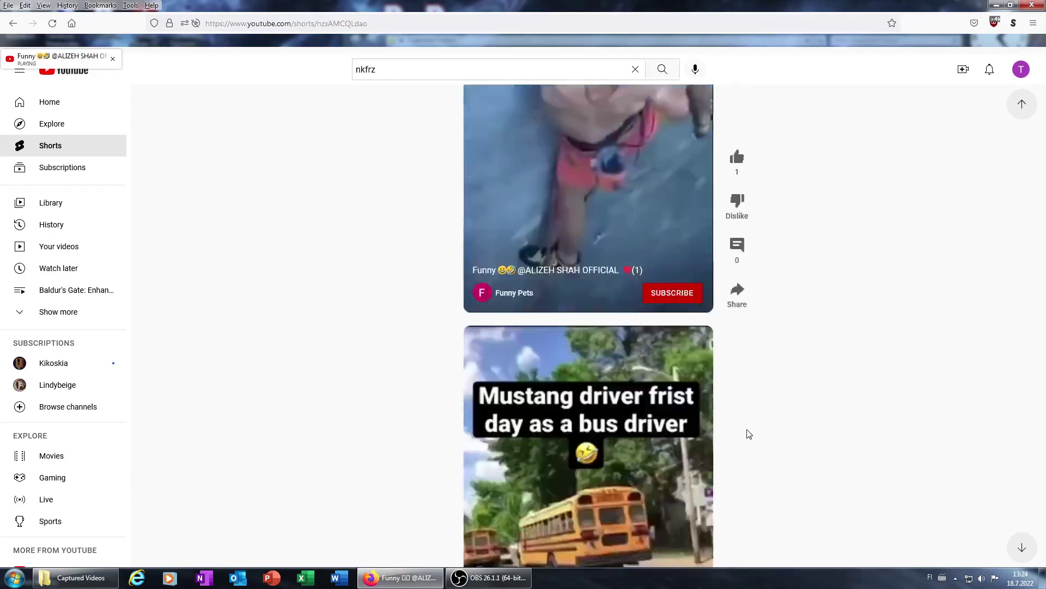
scroll(781, 396, down, 1)
scroll(788, 388, down, 1)
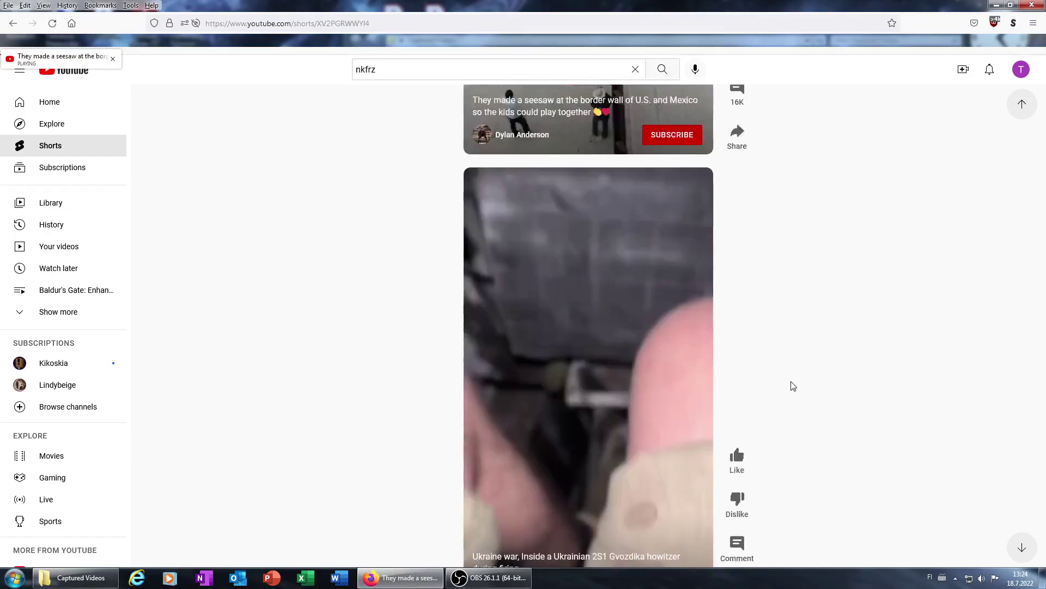
scroll(790, 373, down, 1)
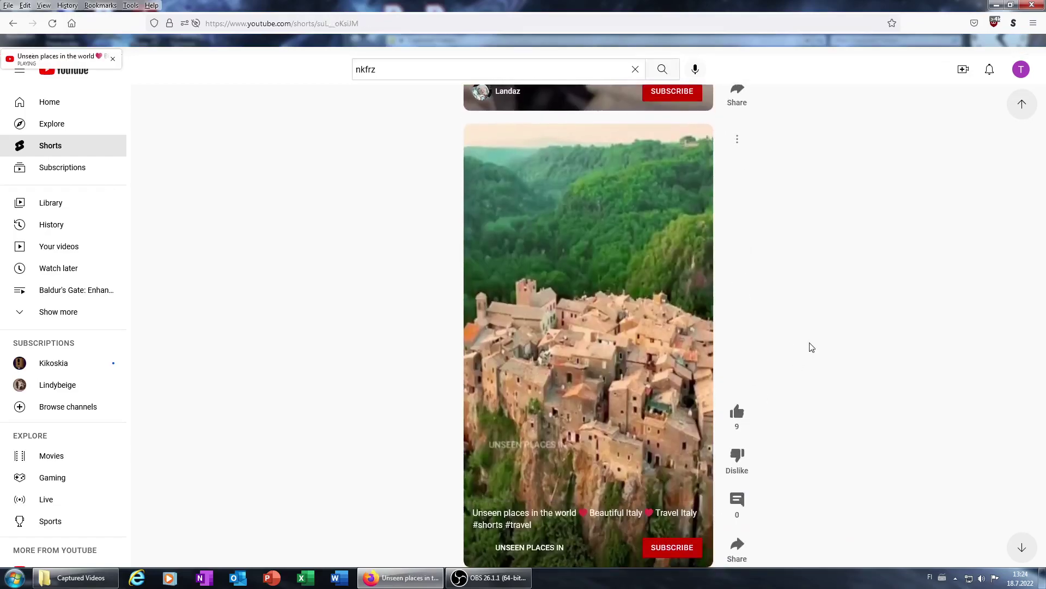